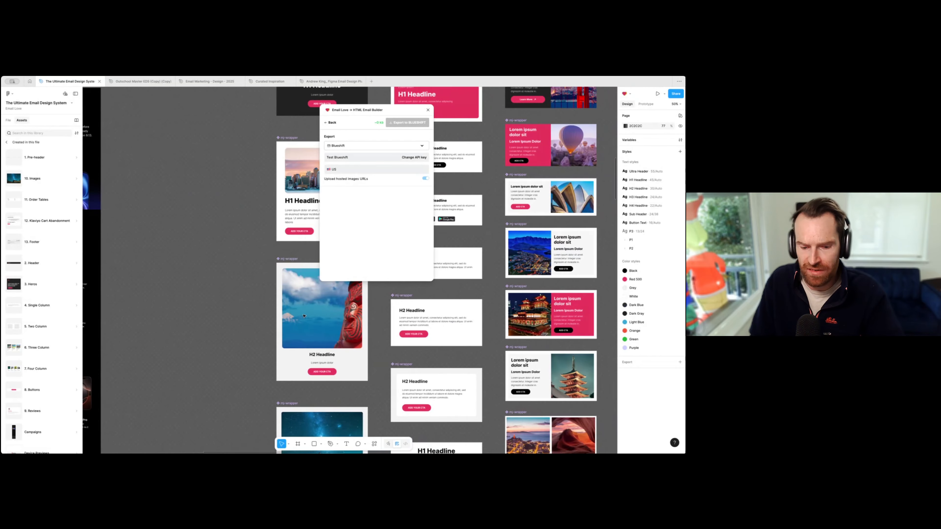
- Survey the design system's email components across the canvas, with the plugin window moved aside
key("minus")
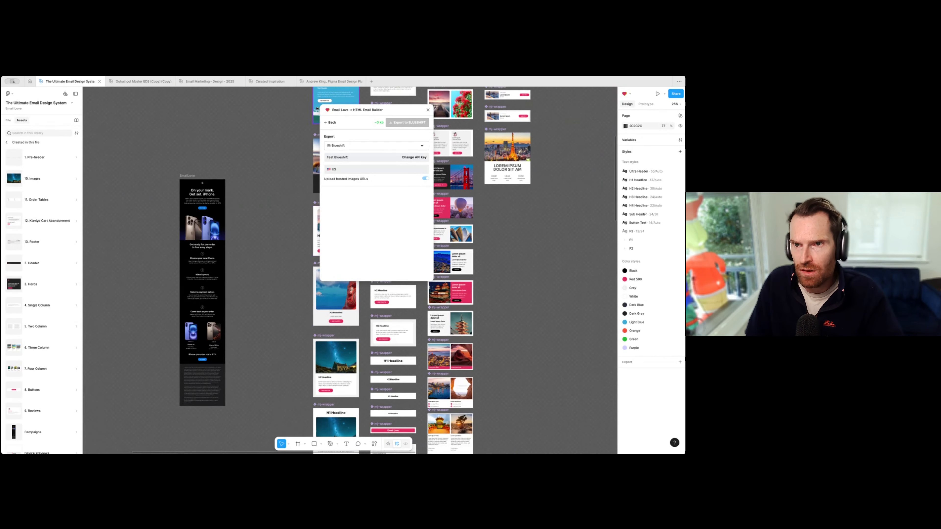
left_click_drag(339, 109, 518, 179)
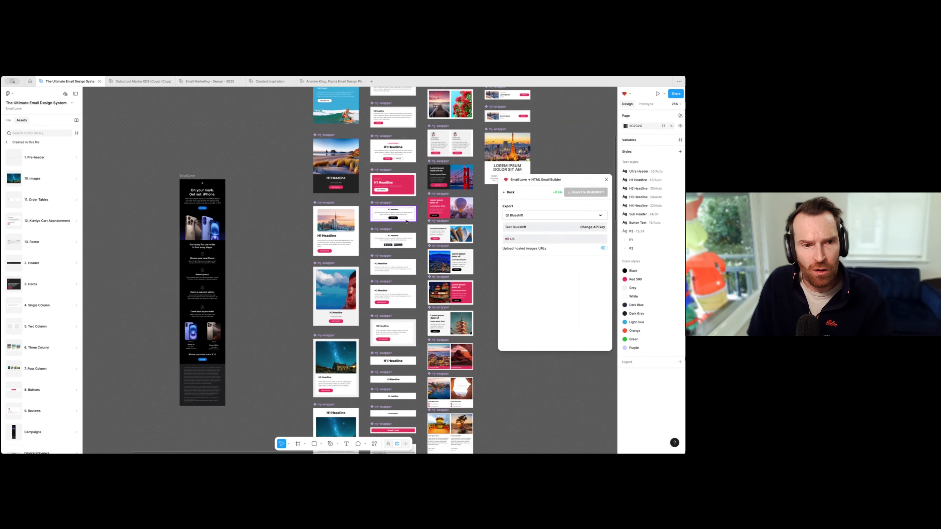
scroll(323, 253, "right", 4)
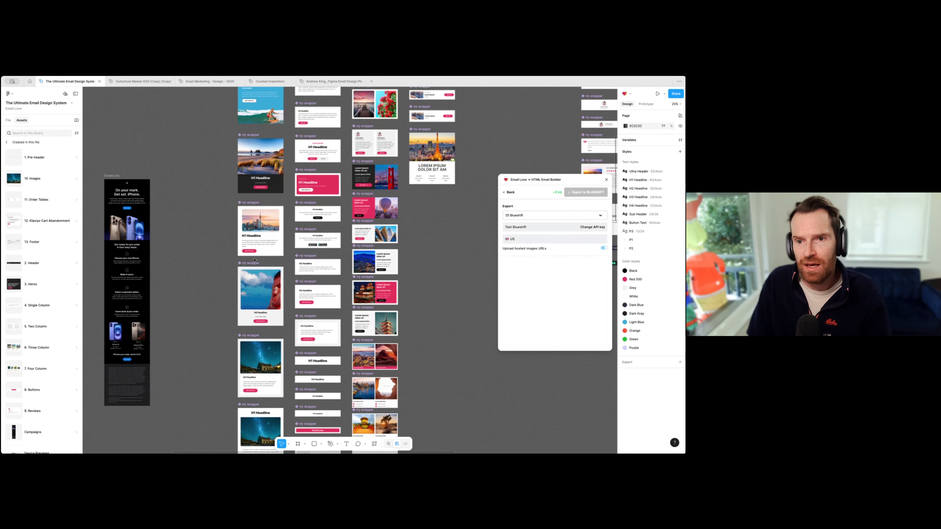
scroll(267, 117, "up", 5)
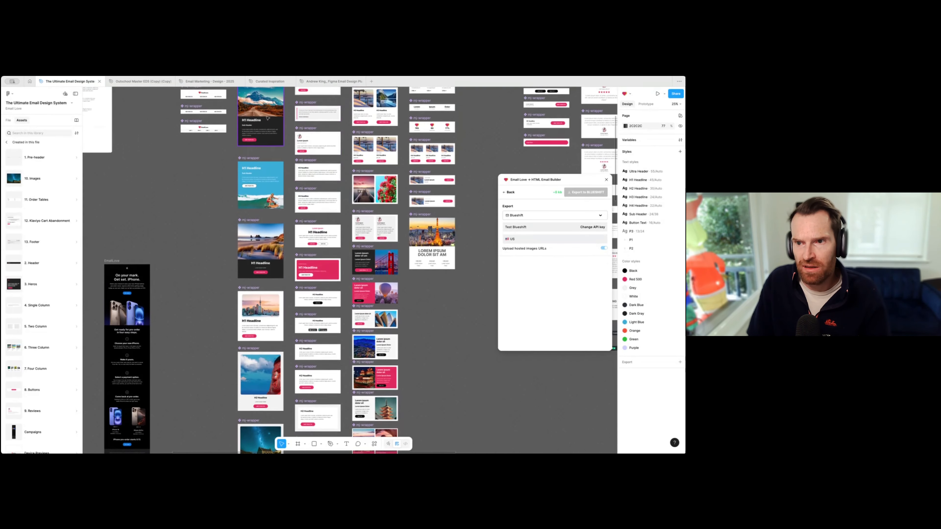
scroll(268, 118, "up", 6)
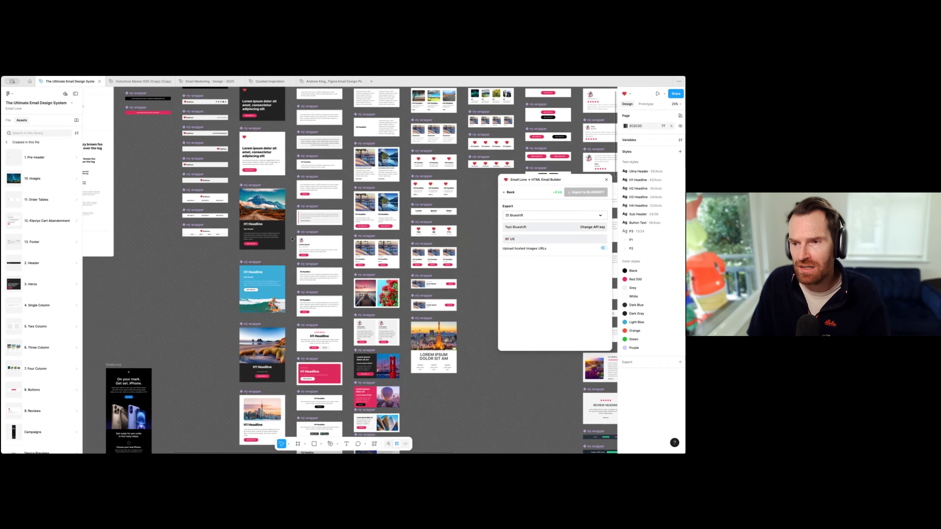
scroll(293, 239, "down", 10)
- Return the Email Love plugin to its main screen and add a new email frame on an empty canvas area
left_click(510, 192)
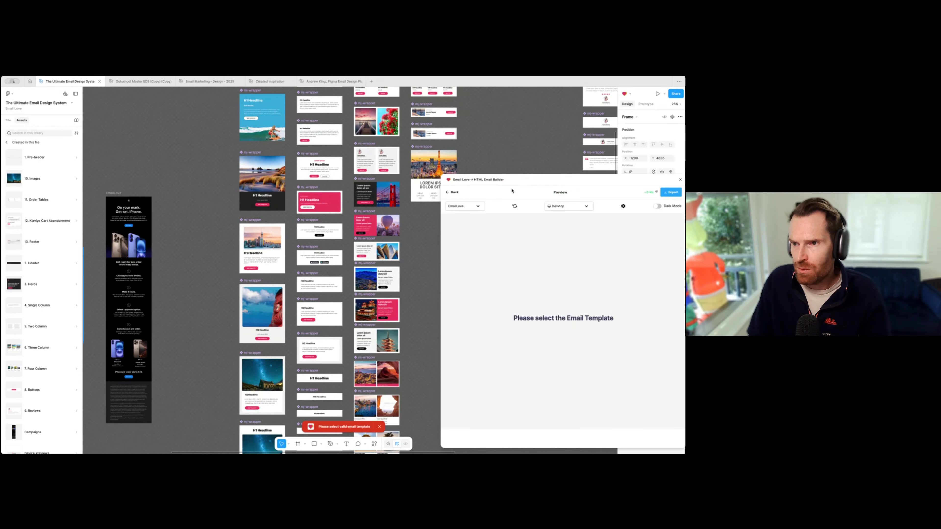
left_click(454, 192)
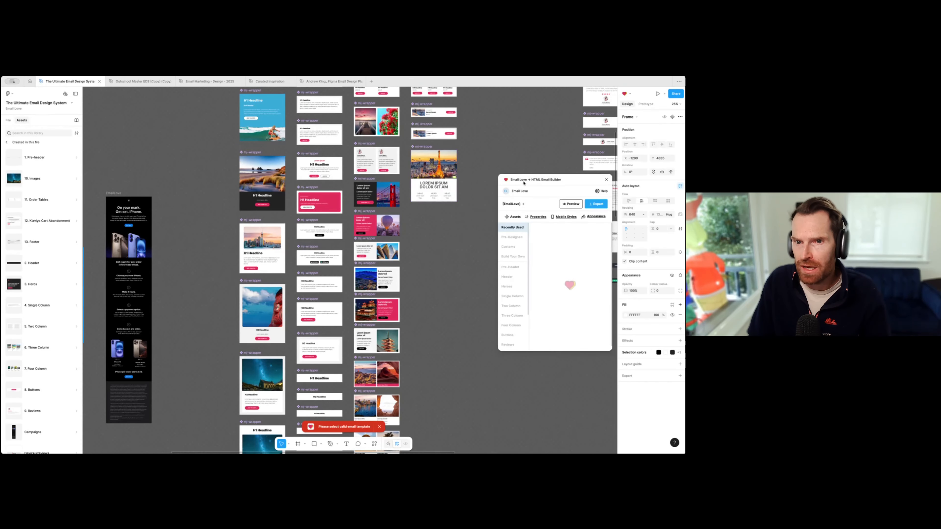
left_click_drag(556, 181, 255, 182)
scroll(219, 403, "left", 10)
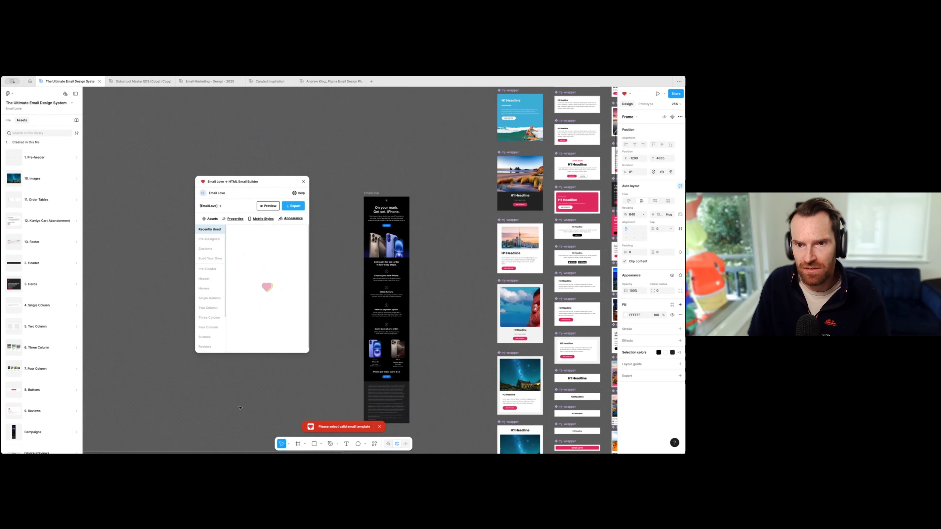
left_click(220, 206)
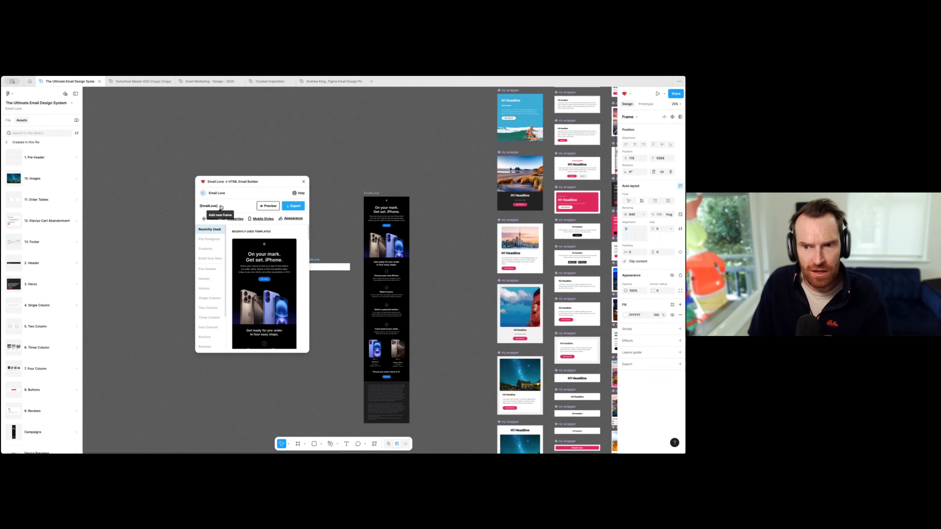
left_click_drag(329, 270, 151, 226)
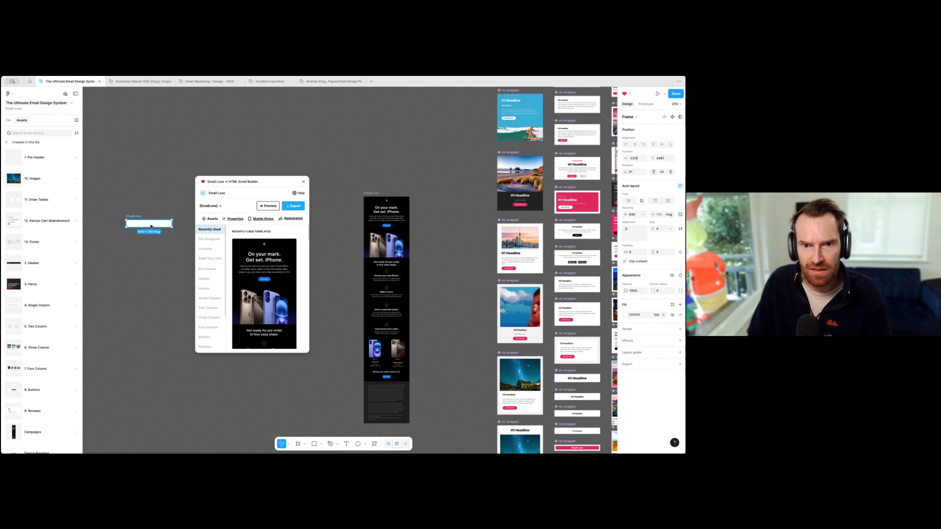
- Move the existing {{First Name}} sample email away from the new frame, beside the black iPhone email
key("plus")
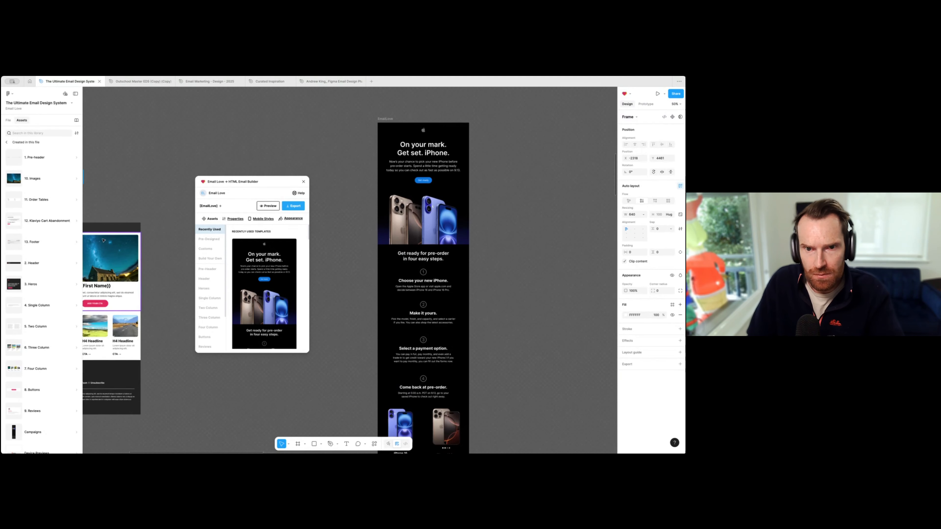
scroll(137, 220, "left", 6)
left_click_drag(239, 184, 275, 131)
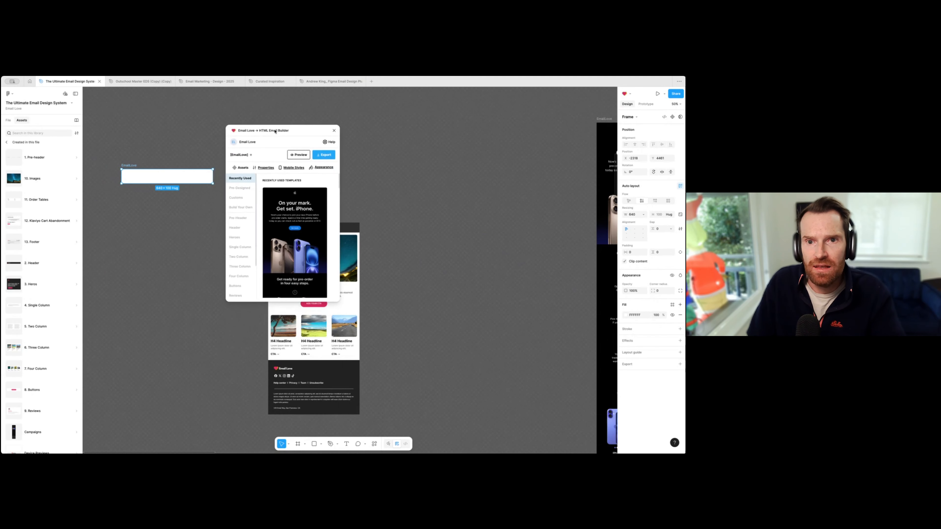
left_click(356, 229)
left_click_drag(304, 129, 218, 166)
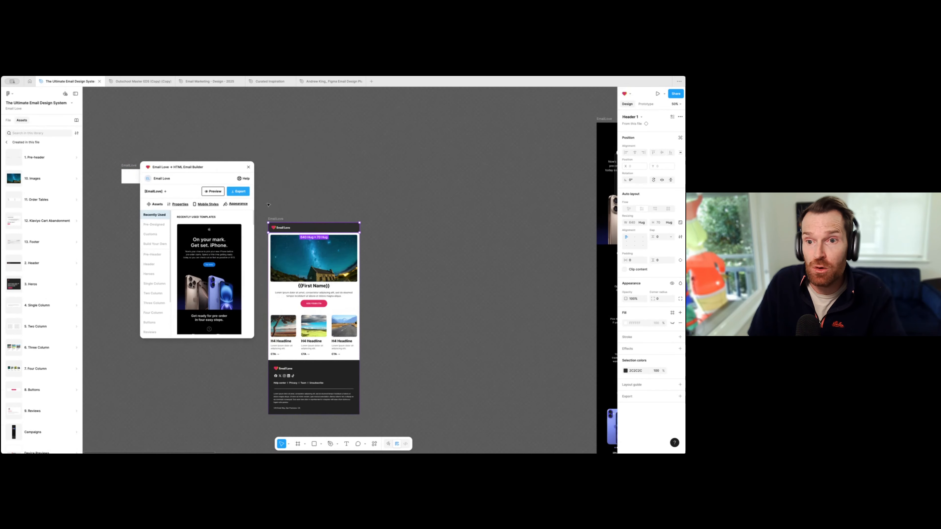
left_click_drag(275, 217, 499, 117)
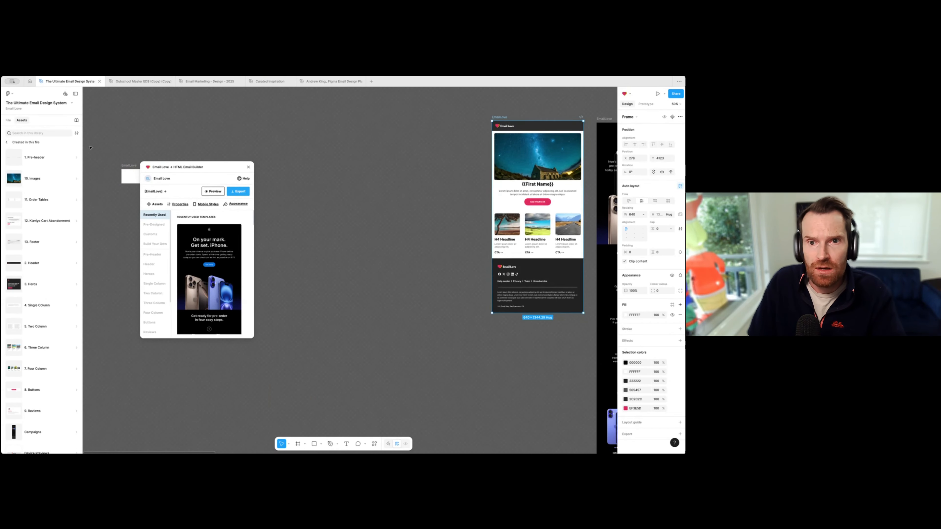
- Rename the new empty email frame as Template Option 1
left_click_drag(173, 167, 295, 171)
double_click(129, 165)
type("Template Option 1")
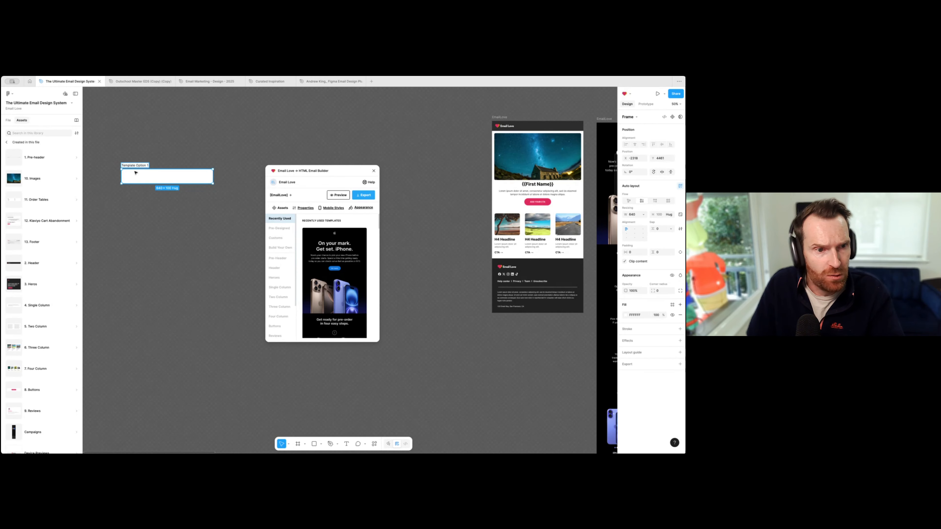
key("Return")
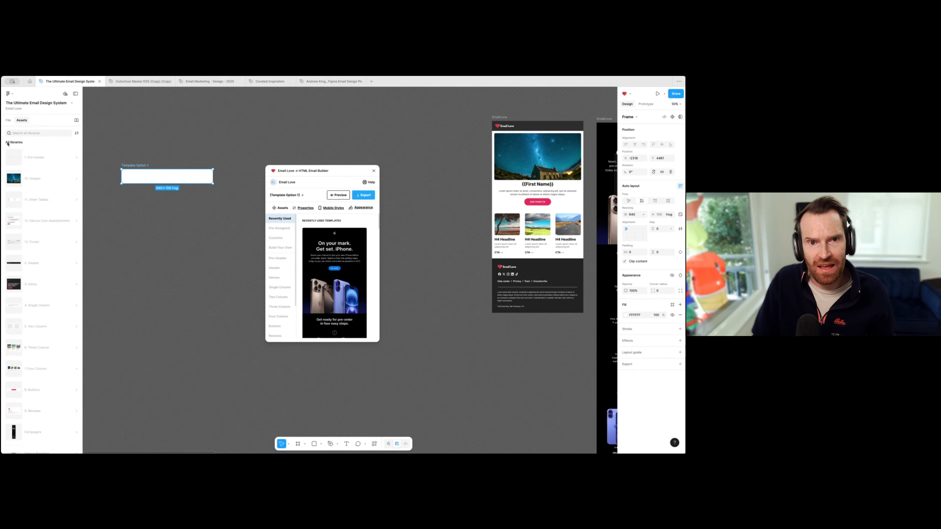
- Insert an instance of the Header 1 component from the file's library into the Template Option 1 frame
left_click(6, 142)
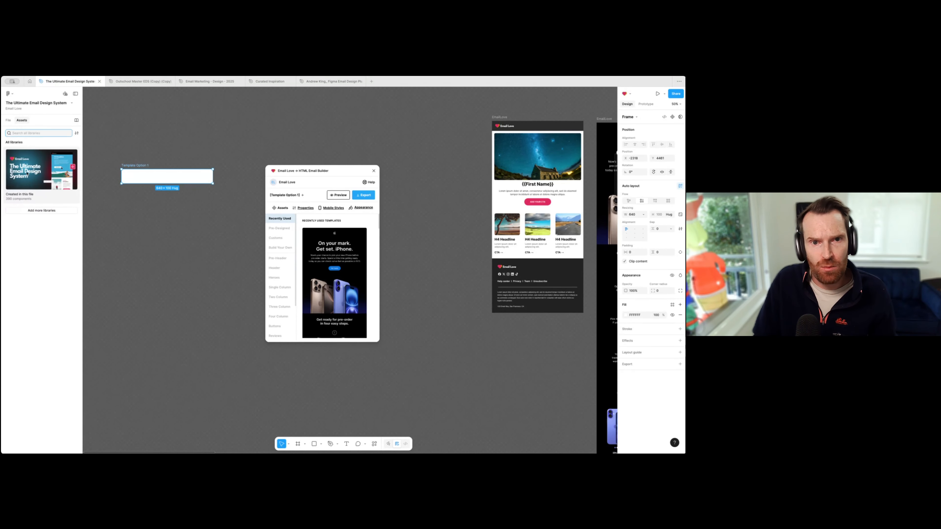
left_click(43, 176)
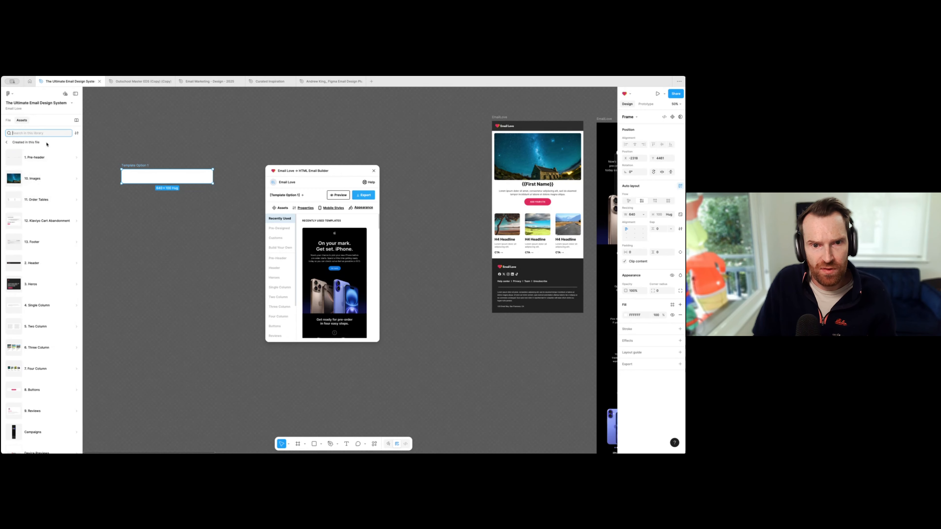
left_click(30, 269)
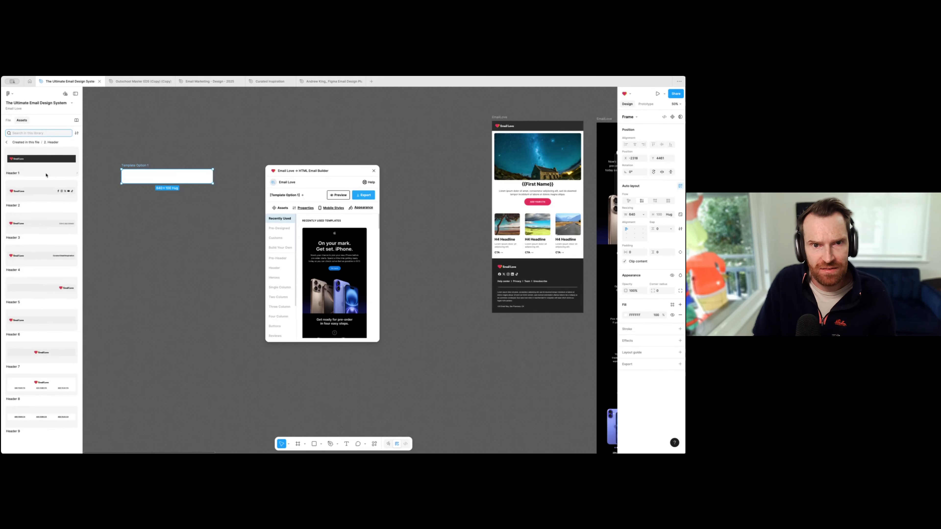
left_click(32, 159)
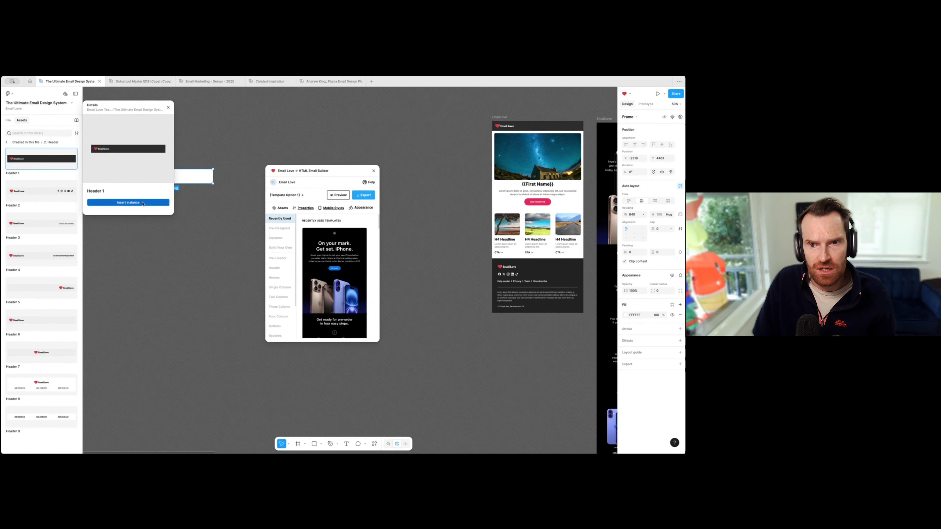
left_click(128, 203)
left_click_drag(393, 269, 182, 169)
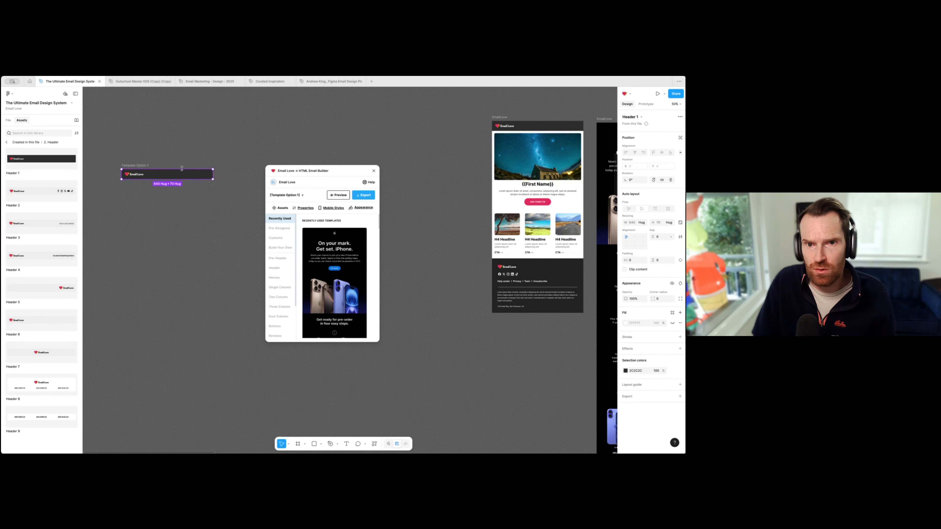
- Add the plugin's hero with the red carved statue image and H2 Headline below the header of Template Option 1
left_click(146, 166)
left_click(285, 267)
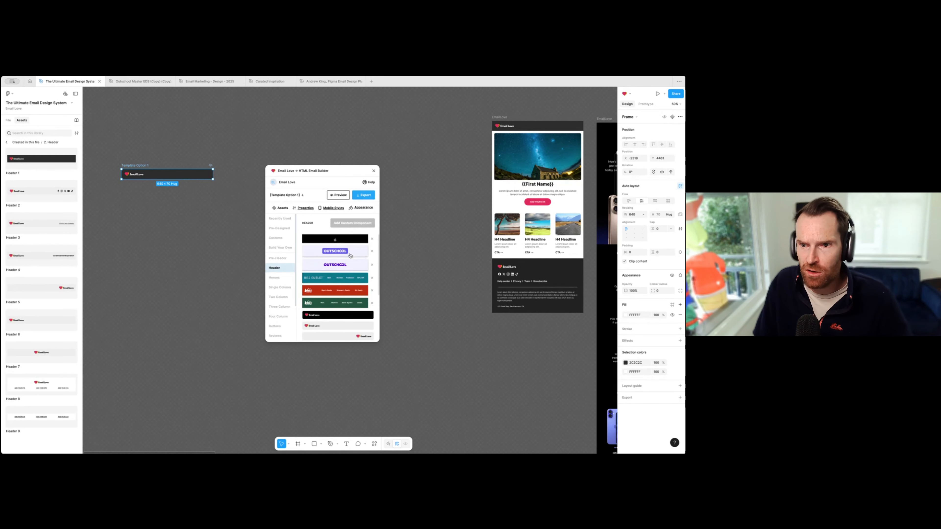
scroll(357, 274, "down", 3)
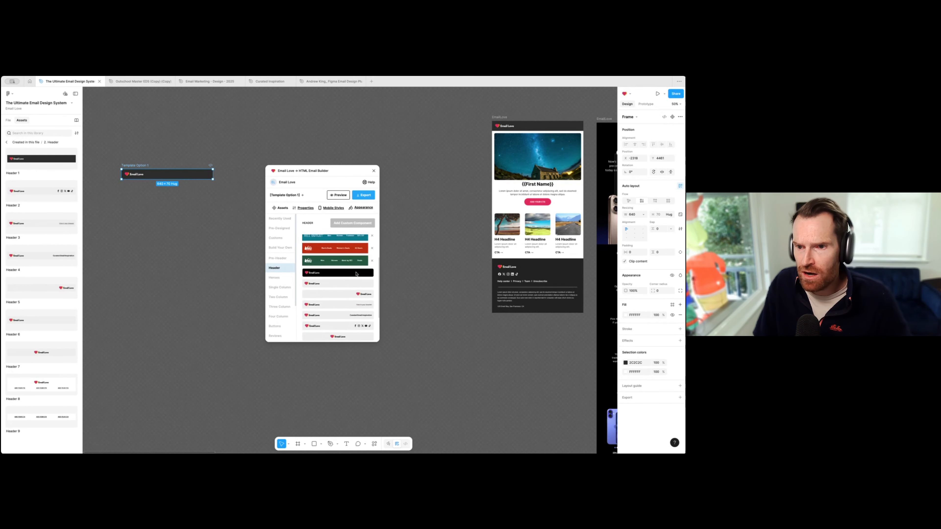
left_click(274, 278)
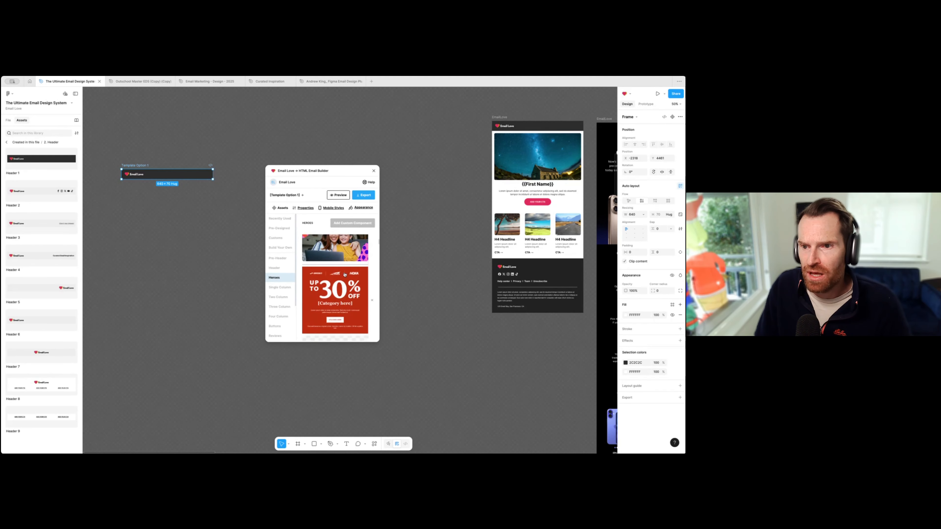
scroll(344, 274, "down", 10)
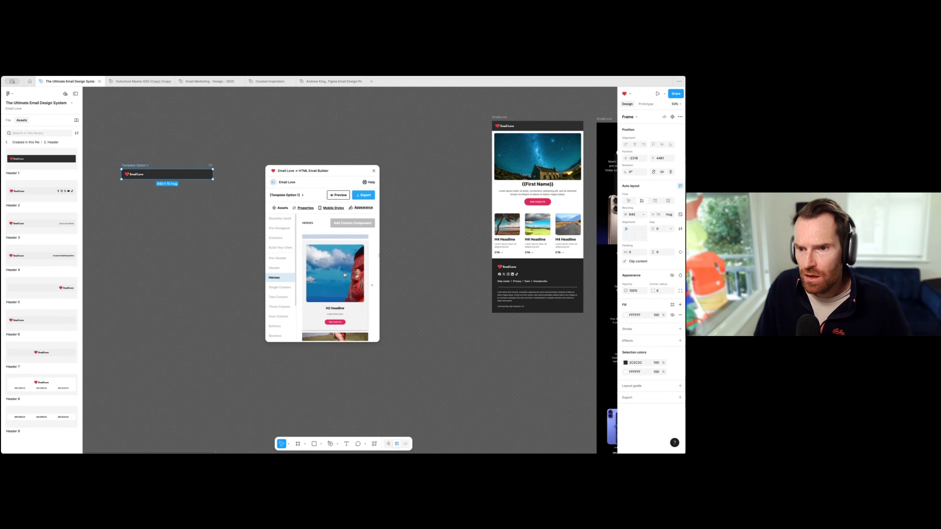
left_click(336, 264)
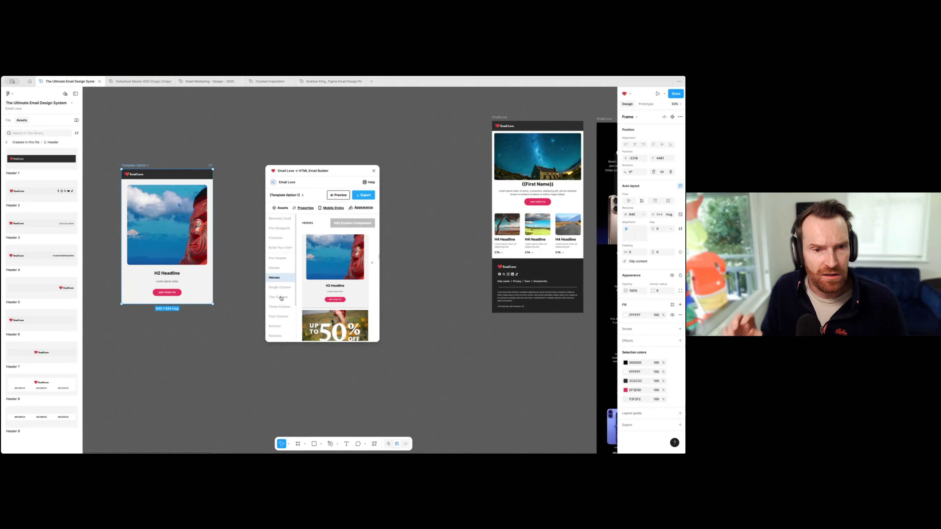
- Add the two-column product block with bridge images, H4 headlines and buttons below the hero
scroll(187, 157, "left", 3)
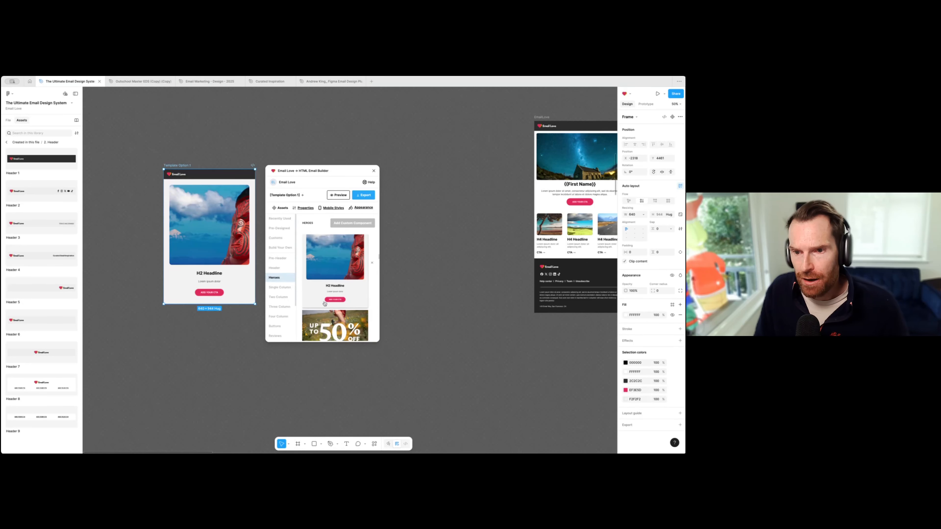
left_click(277, 299)
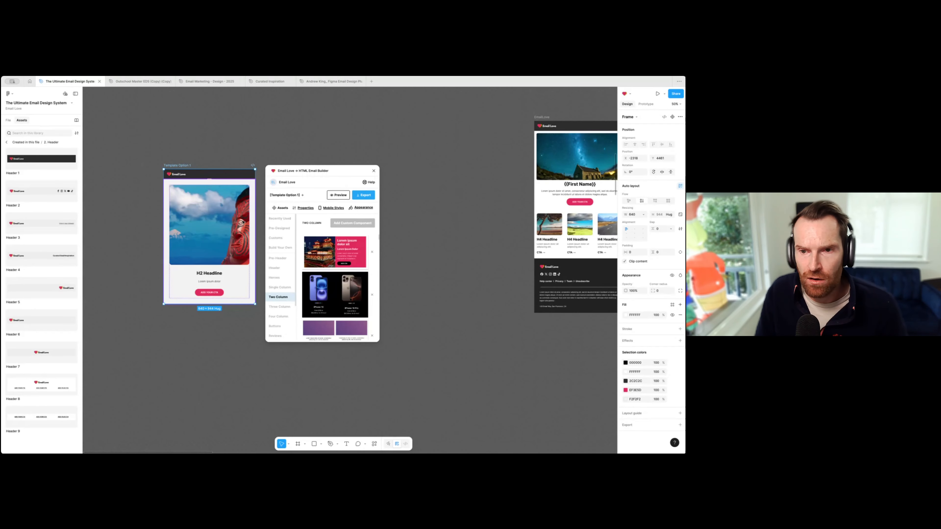
scroll(344, 274, "down", 10)
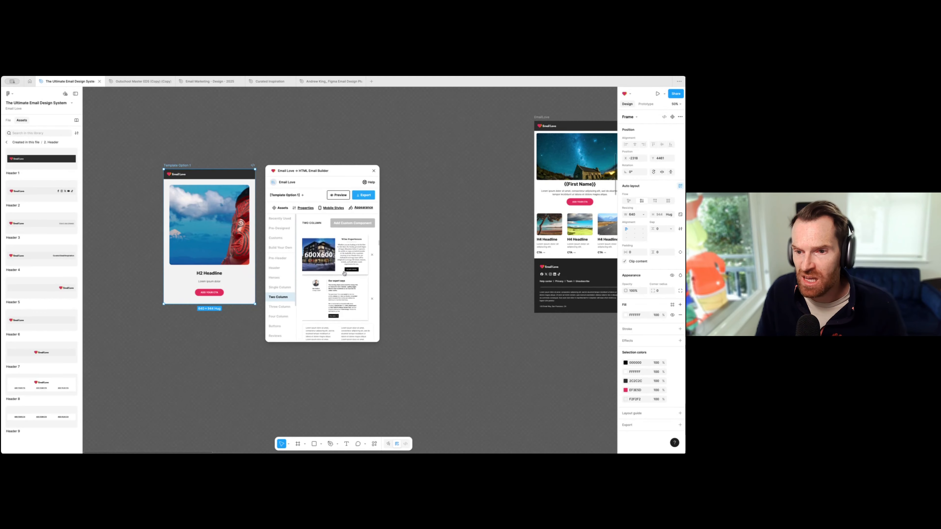
scroll(344, 273, "down", 10)
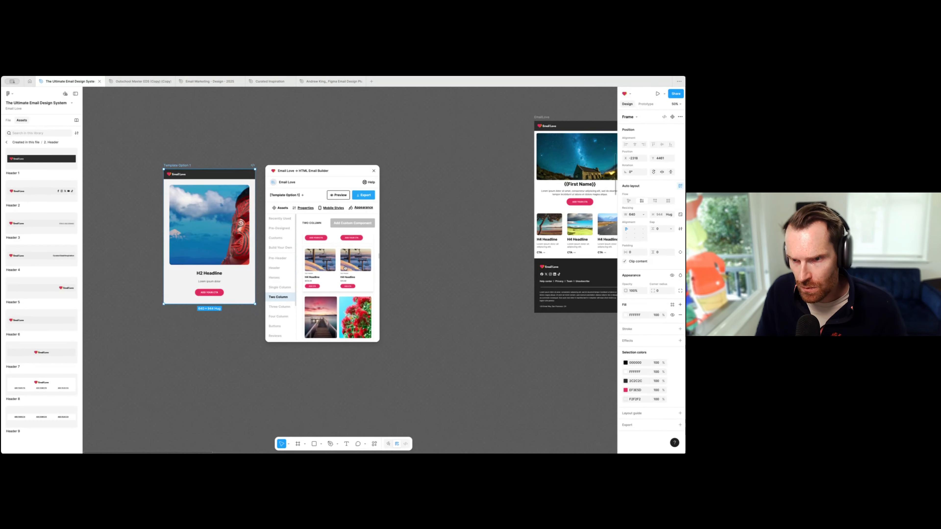
left_click(315, 263)
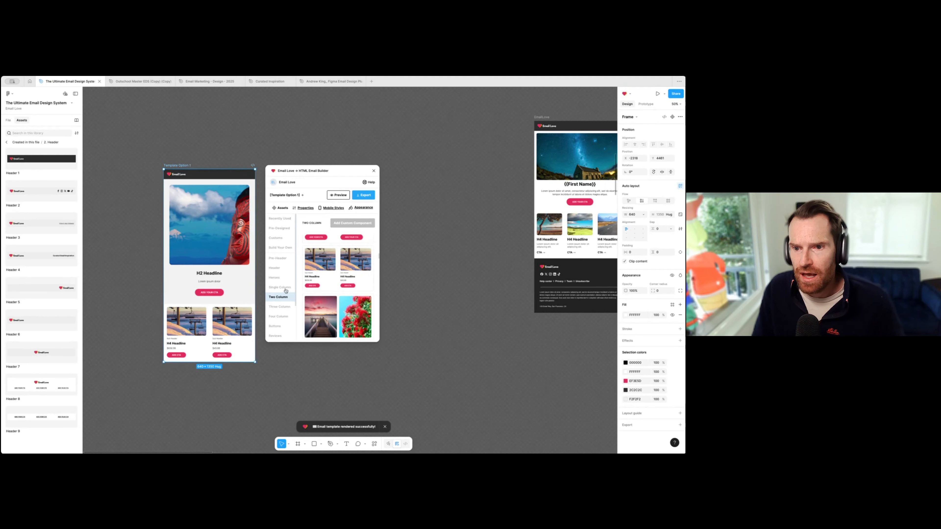
- Add the dark footer with left-aligned logo, social icons and link row to the end of Template Option 1
scroll(286, 291, "down", 3)
left_click(275, 329)
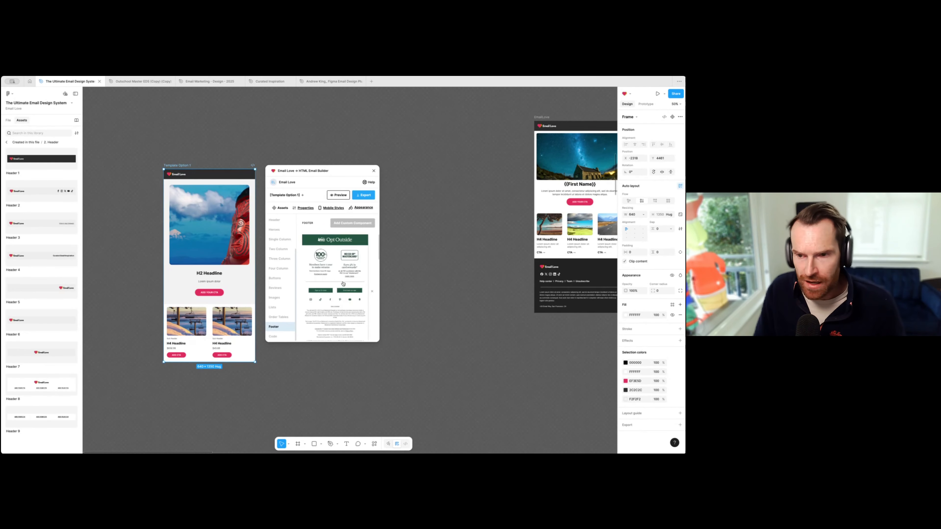
scroll(343, 285, "down", 8)
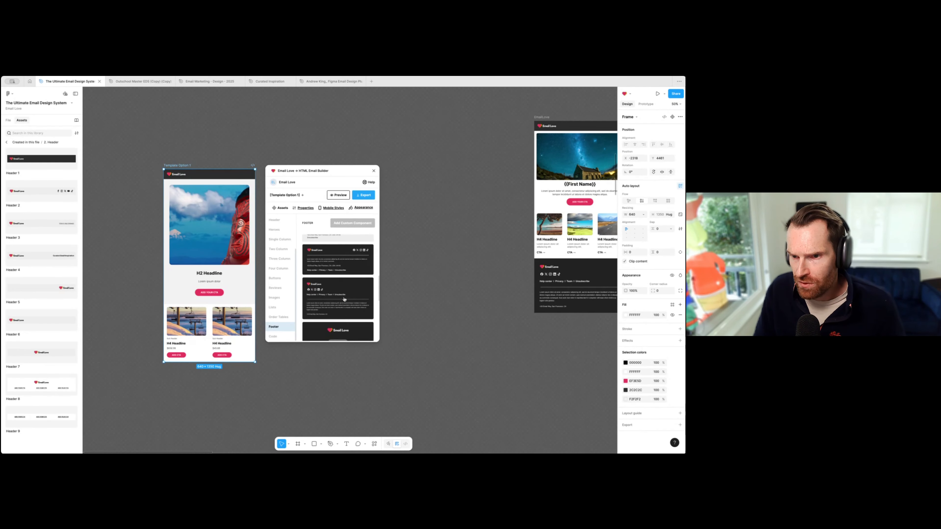
scroll(344, 300, "down", 2)
left_click(359, 271)
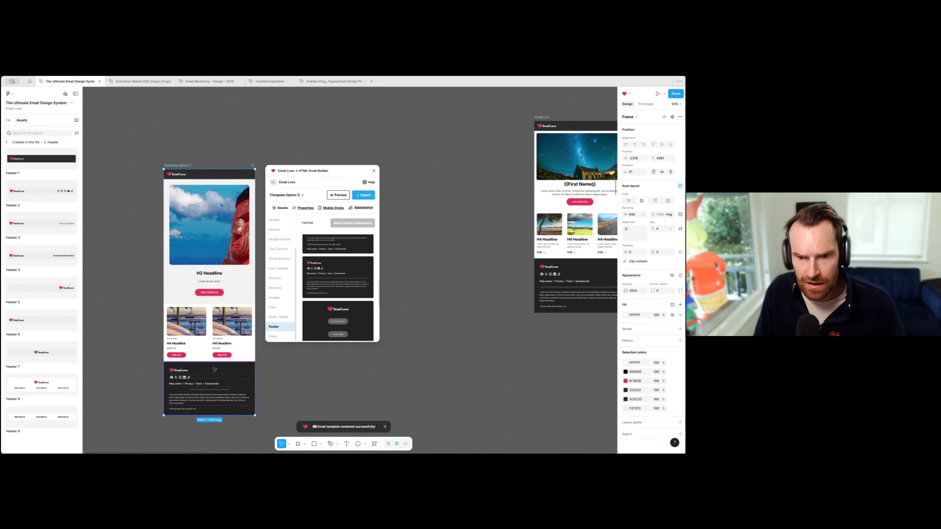
scroll(237, 366, "down", 1)
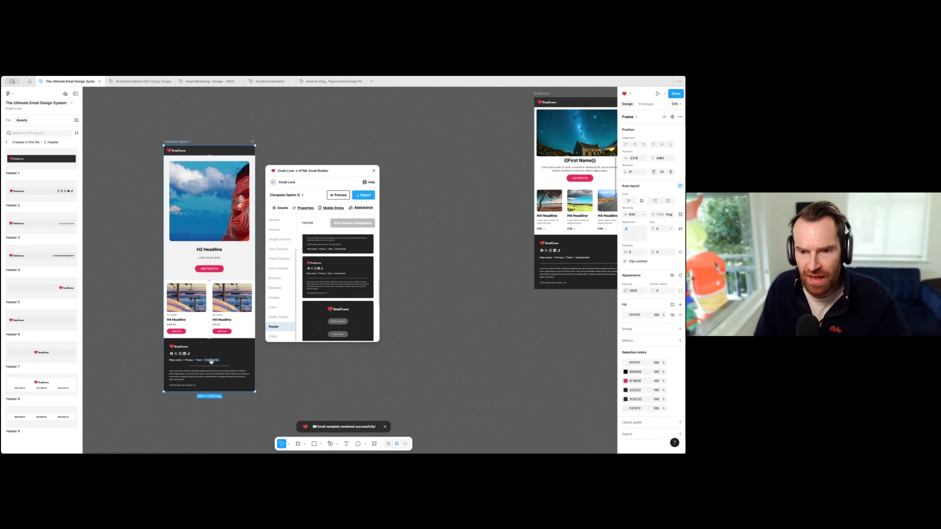
- Examine the plugin's link URL, alt text and source override properties for the hero image, and the URL property of the hero button
mouse_move(212, 361)
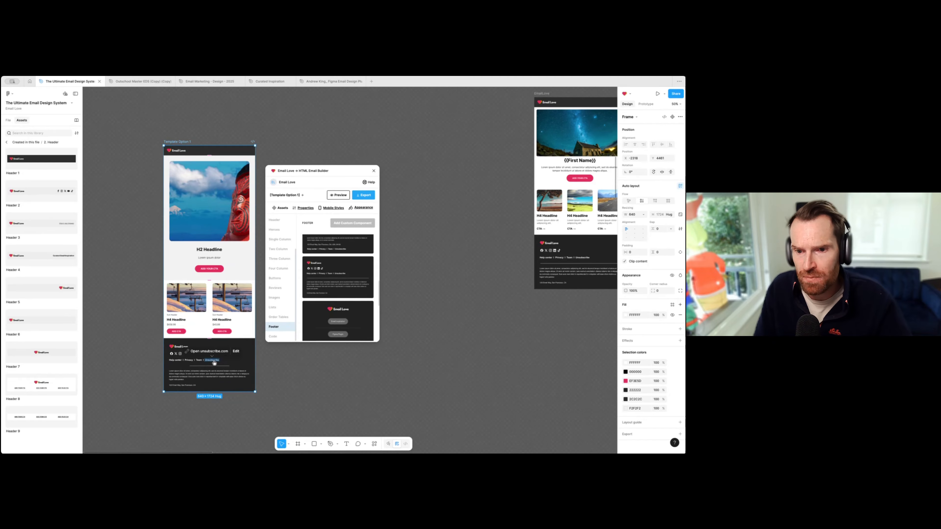
left_click_drag(306, 172, 337, 141)
left_click(277, 262)
key("plus")
scroll(166, 206, "left", 3)
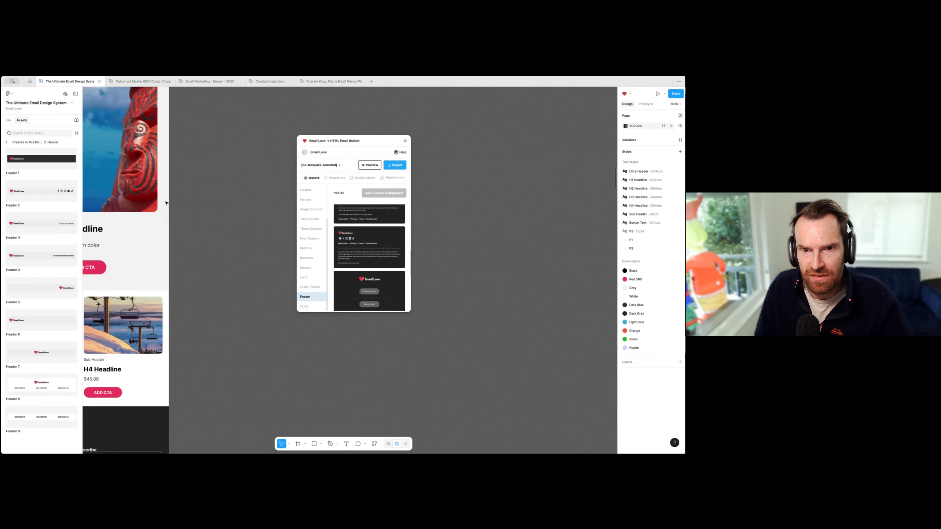
scroll(166, 206, "up", 2)
scroll(166, 205, "left", 3)
scroll(166, 205, "up", 2)
left_click(207, 184)
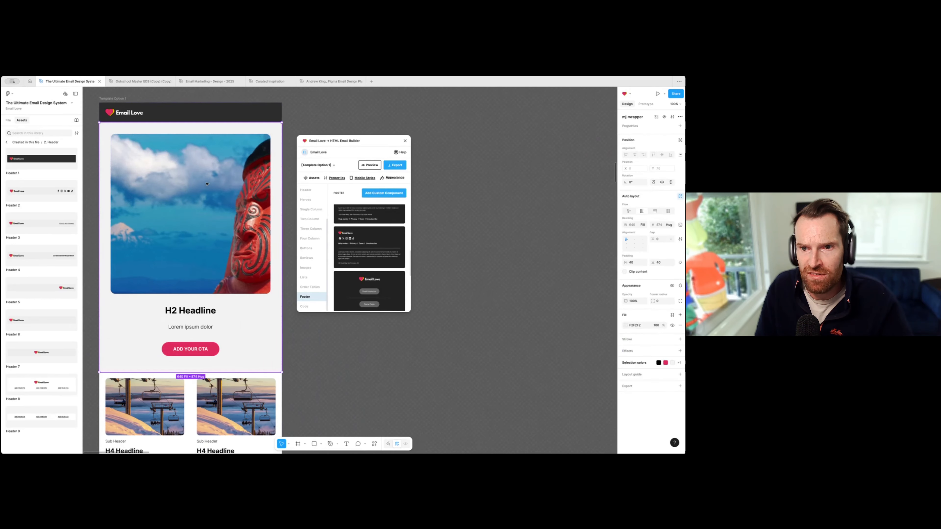
left_click(200, 204)
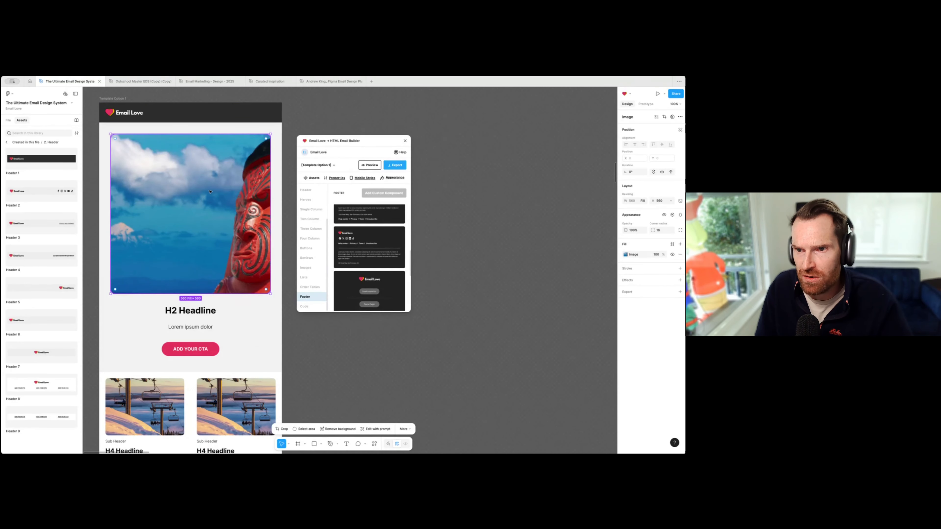
left_click(335, 178)
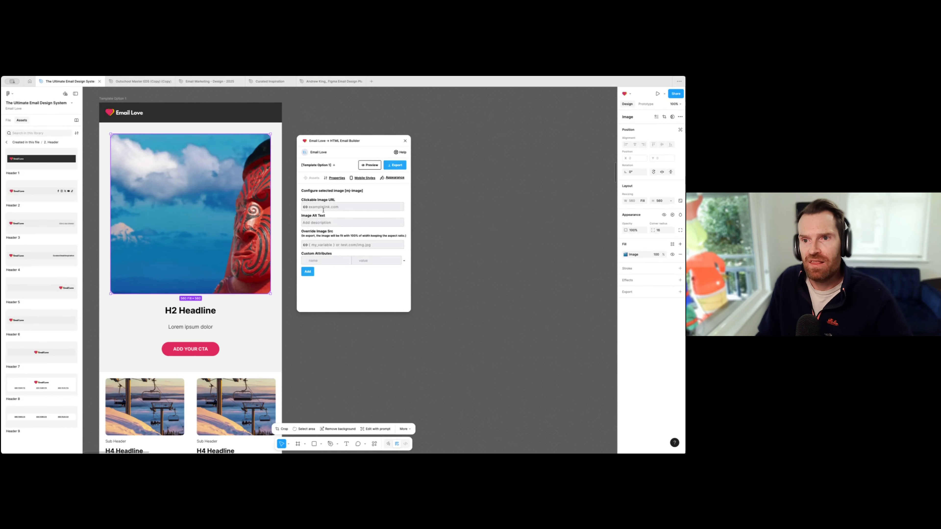
left_click(331, 205)
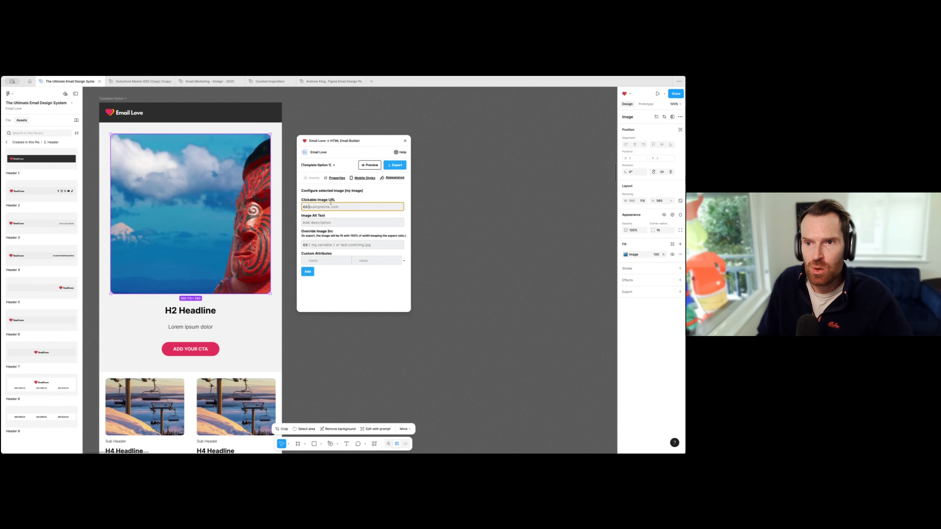
left_click(322, 222)
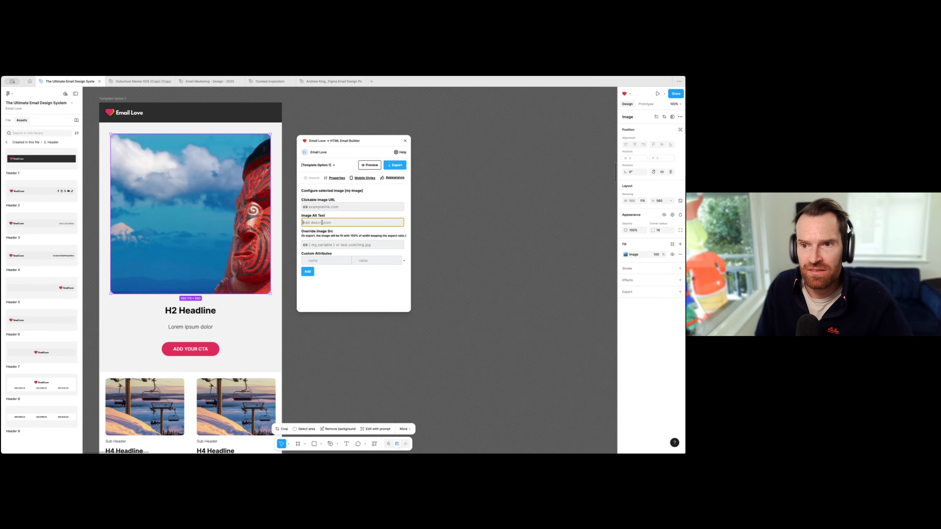
left_click(354, 245)
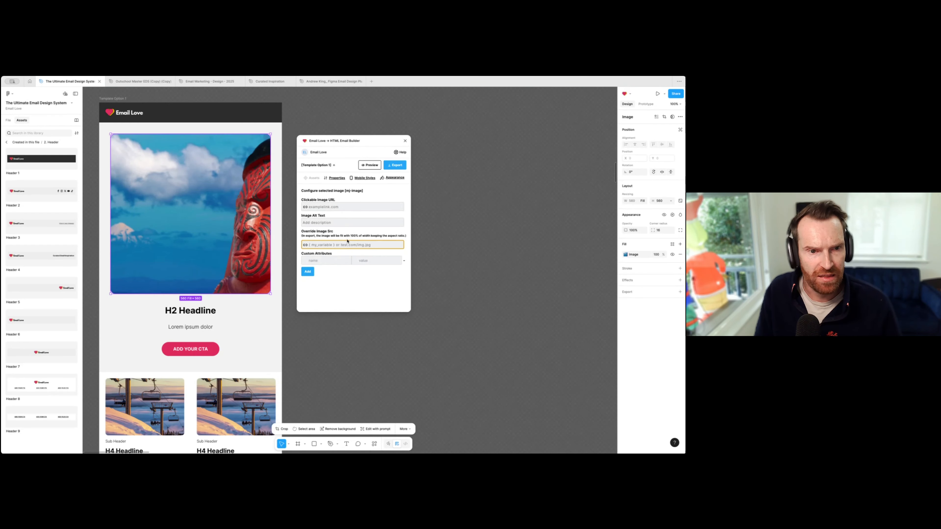
left_click(203, 348)
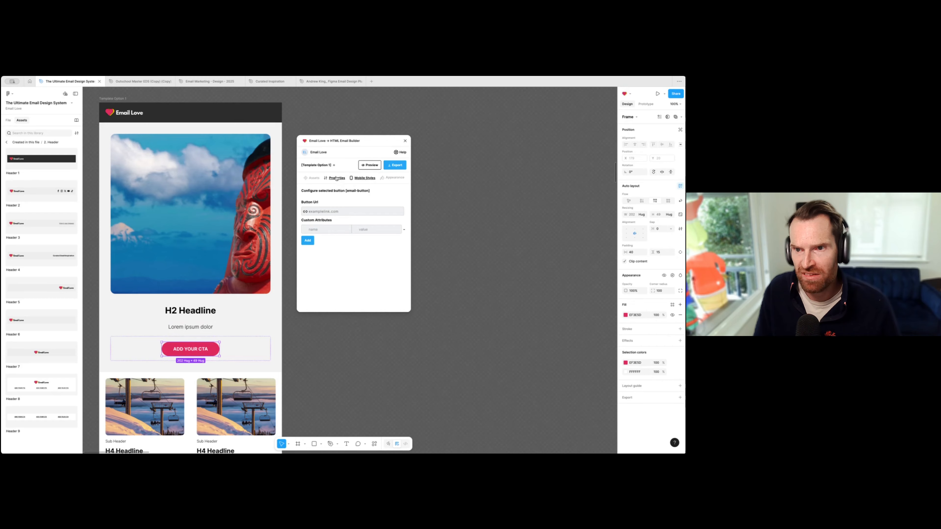
left_click(323, 211)
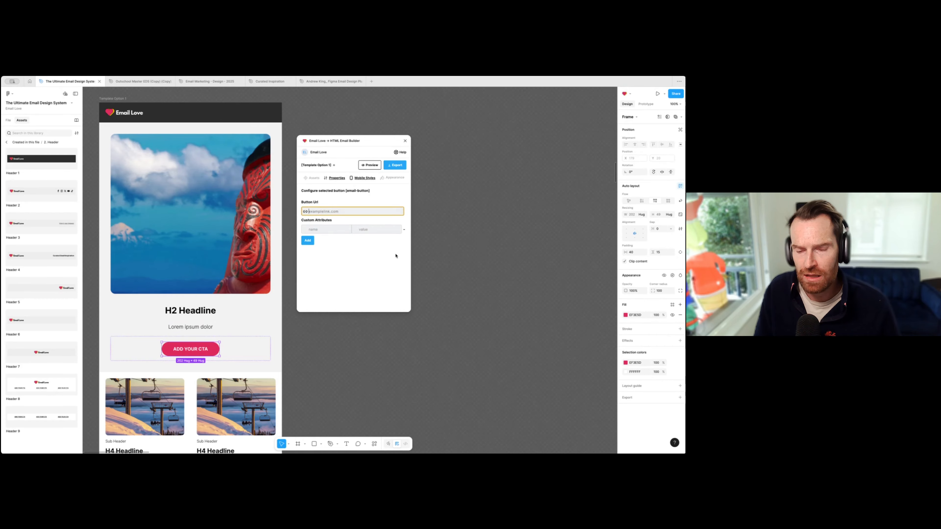
- Replace the hero's H2 headline text with the merge tag {{First Name}}
left_click(203, 314)
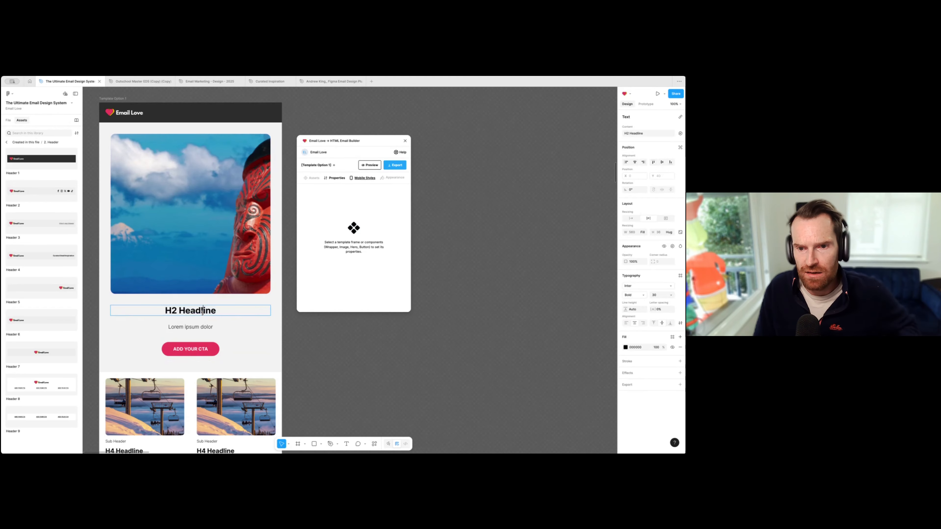
double_click(182, 312)
triple_click(182, 313)
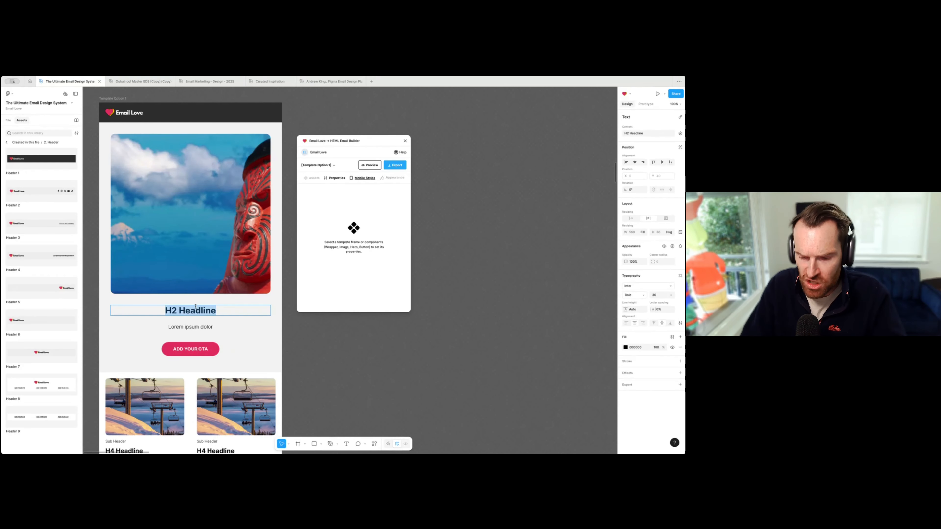
type("{{Hello")
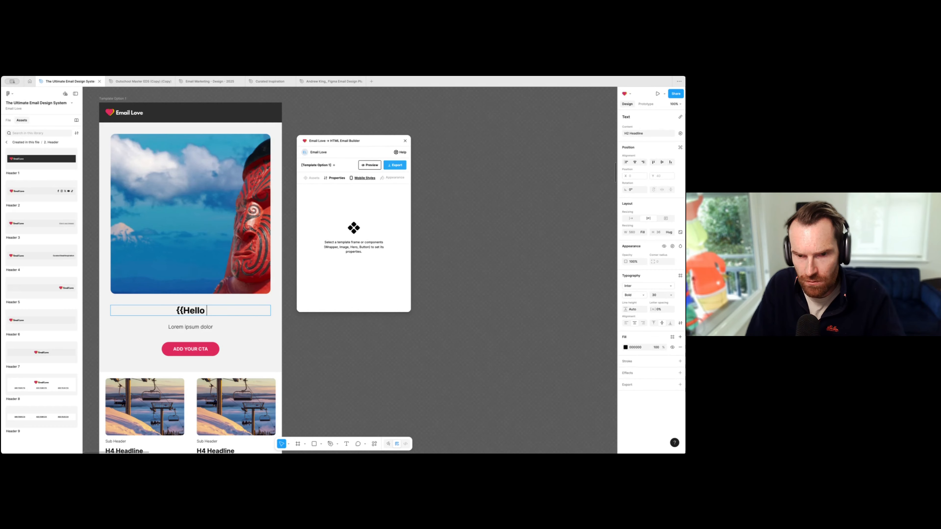
key("BackSpace")
key("BackSpace")
key("BackSpace")
key("BackSpace")
key("BackSpace")
type("F")
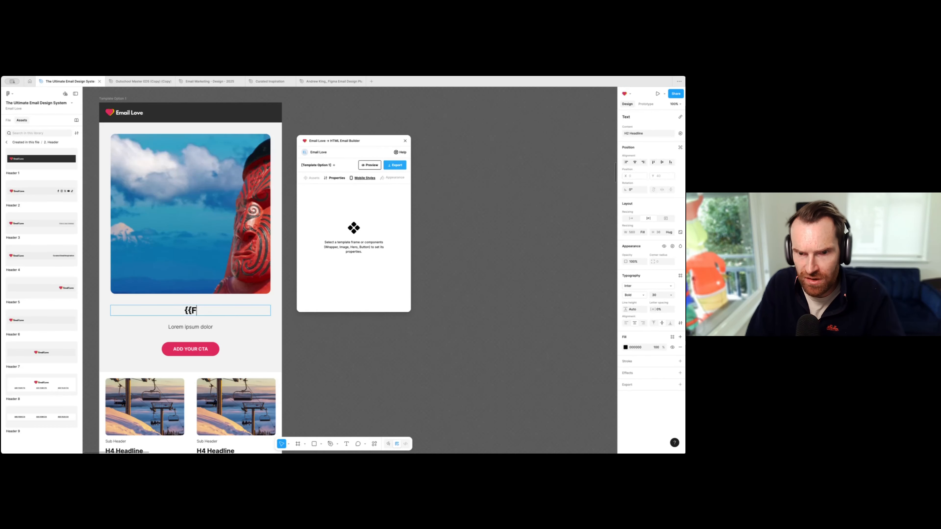
type("irst Name")
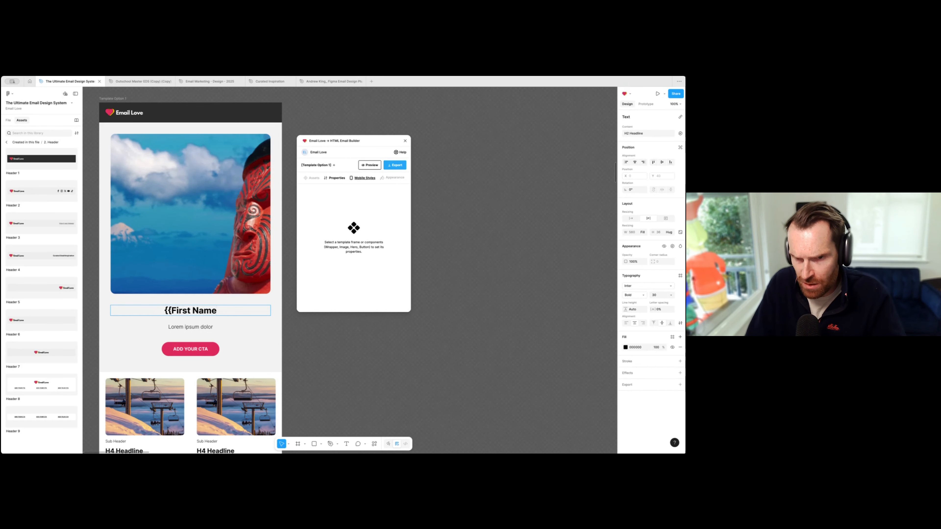
type("}}")
scroll(259, 337, "down", 2)
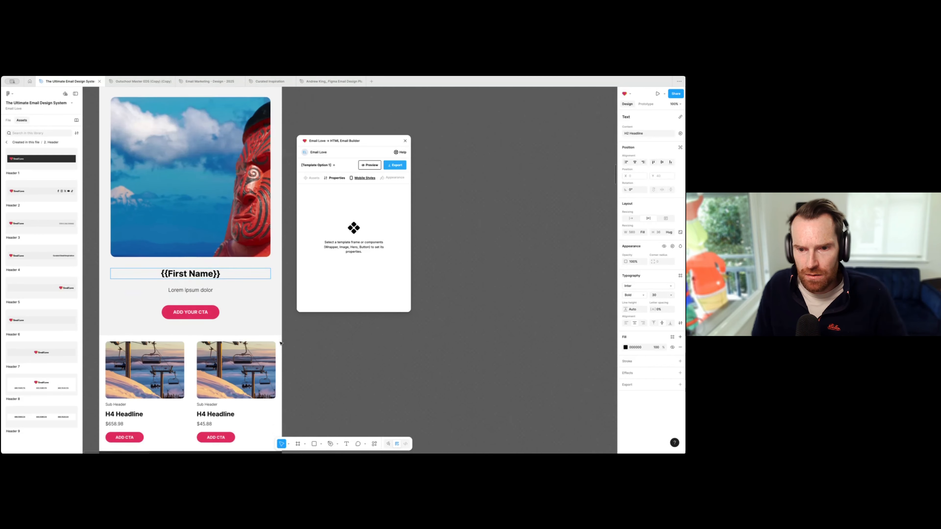
scroll(280, 342, "down", 2)
key("Escape")
key("Escape")
- Select the Template Option 1 frame and render its desktop preview in the plugin
scroll(211, 290, "down", 2)
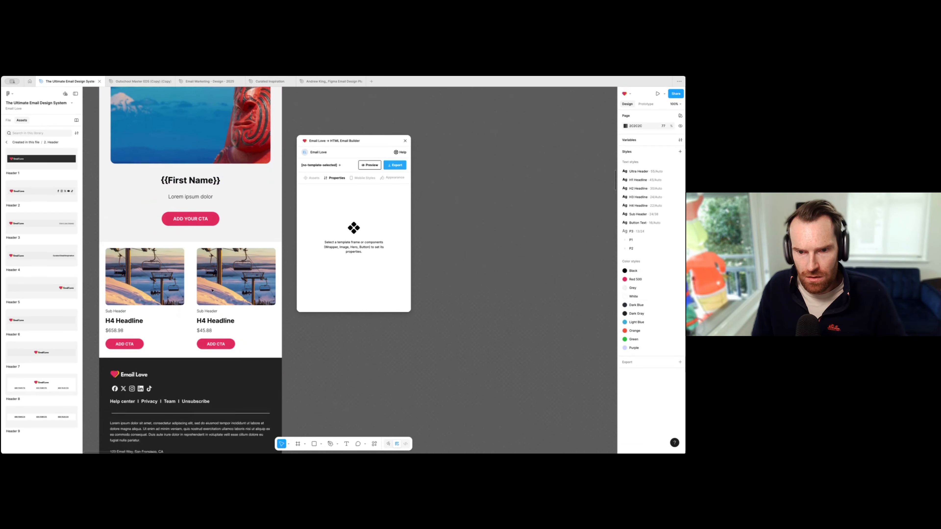
scroll(212, 290, "up", 5)
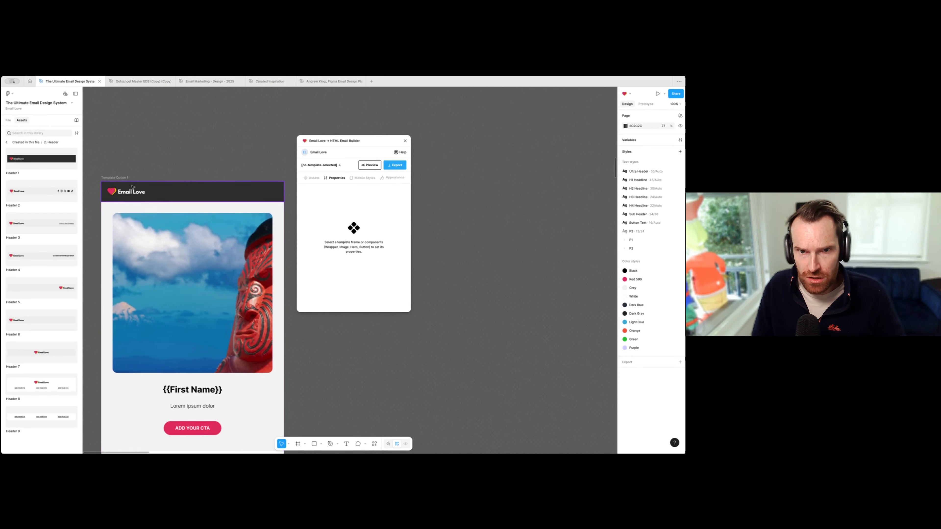
left_click(133, 187)
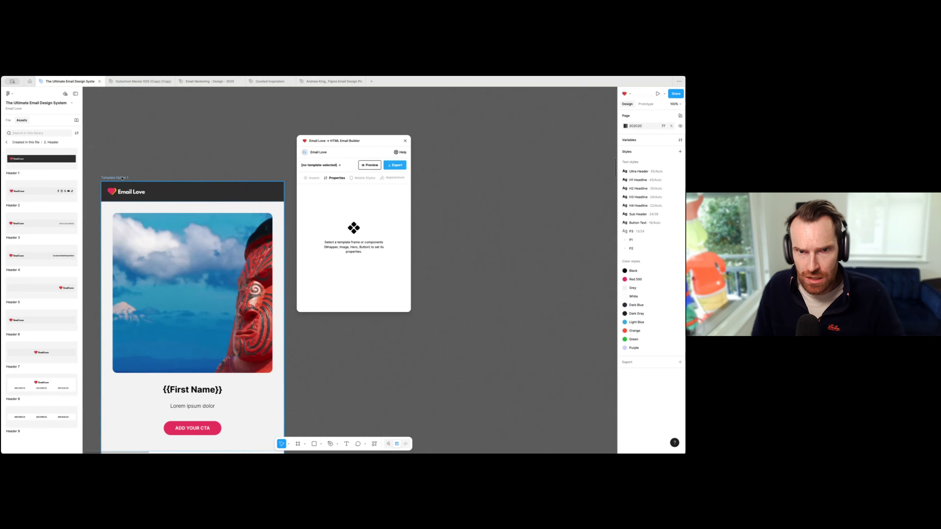
left_click(370, 166)
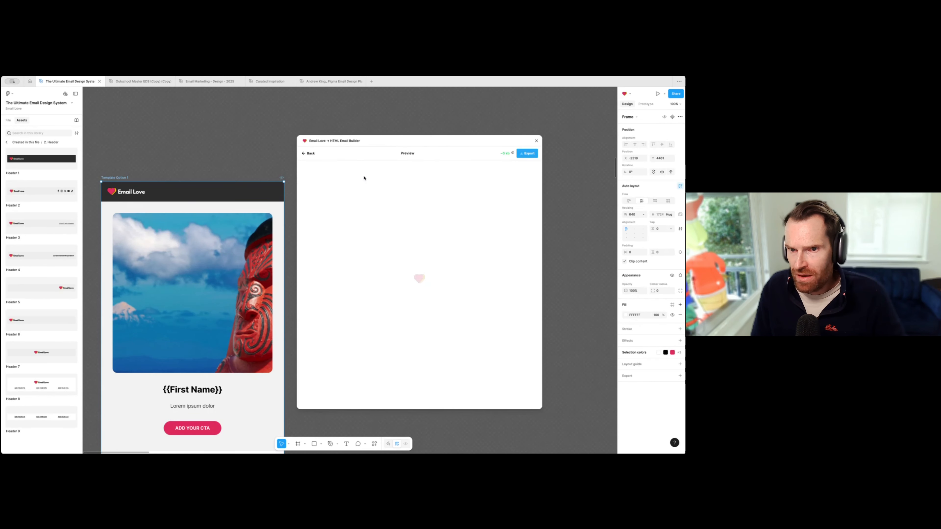
scroll(257, 249, "down", 3)
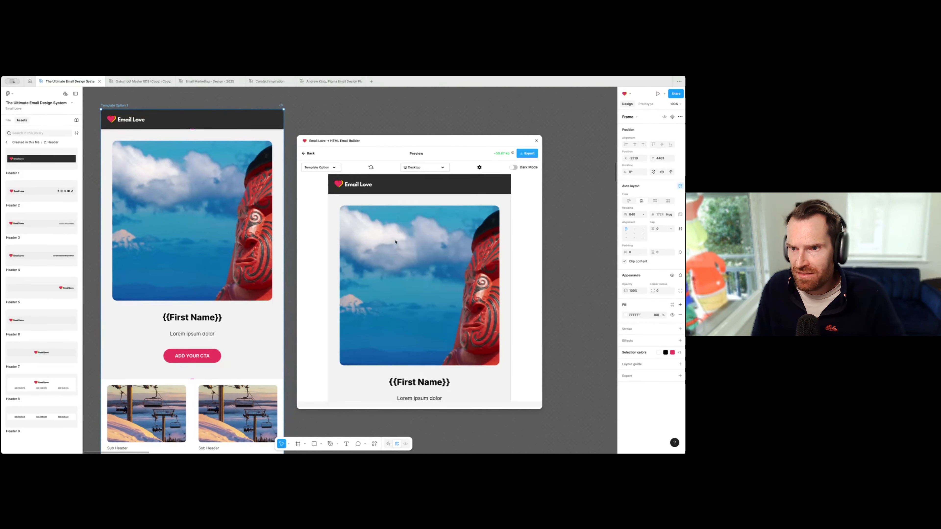
- Set the preview device to iPhone SE and review the mobile layout of the hero and product blocks
left_click(420, 167)
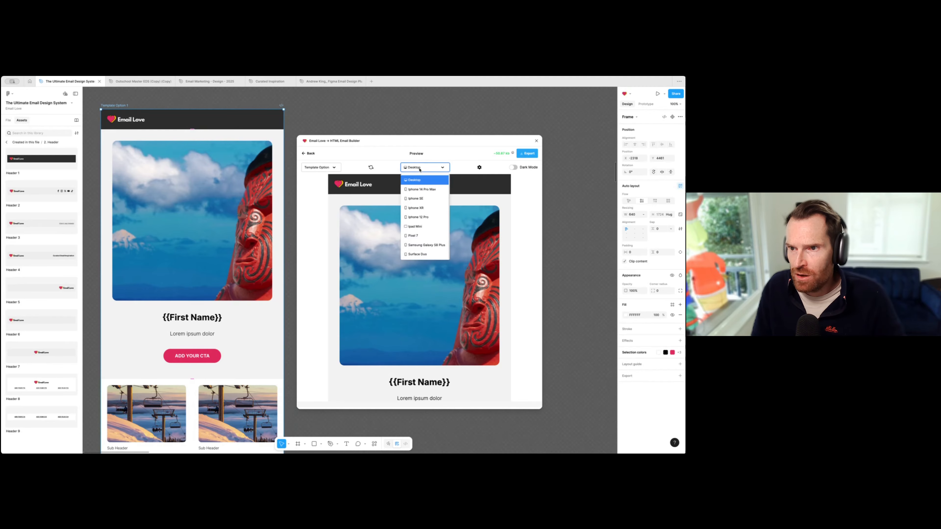
left_click(420, 197)
scroll(394, 266, "down", 8)
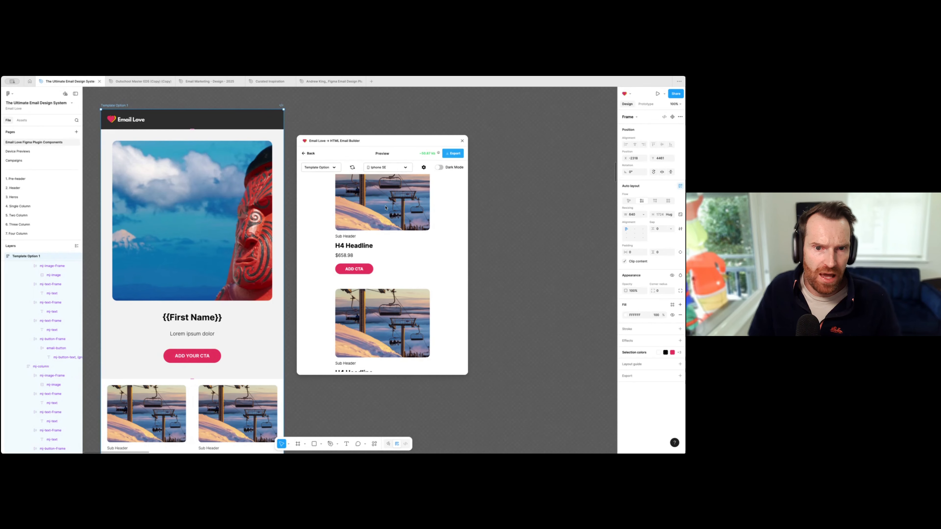
scroll(394, 255, "down", 5)
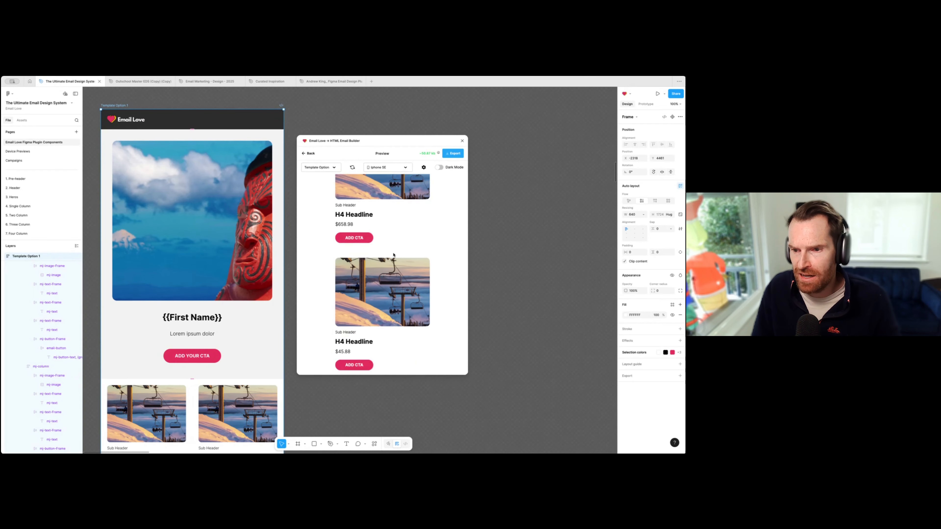
scroll(394, 256, "up", 6)
scroll(394, 255, "up", 5)
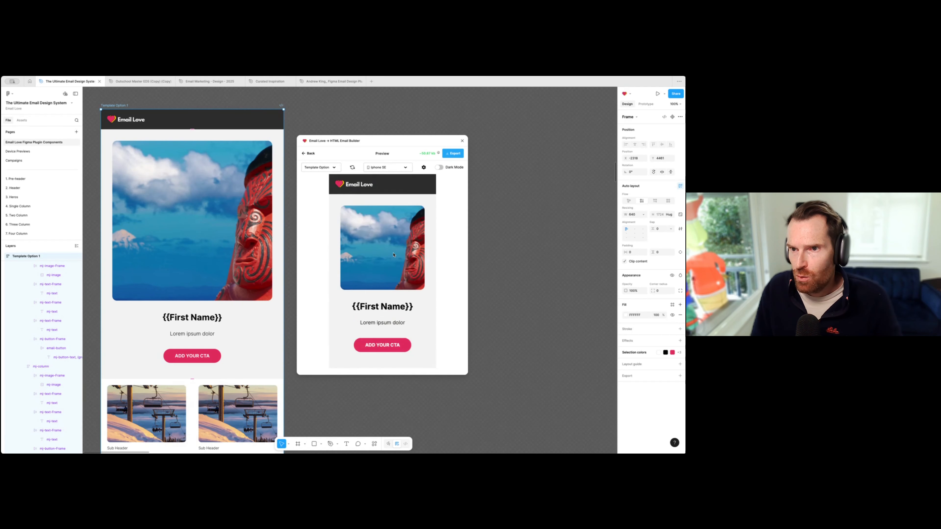
- Turn on Dark Mode in the iPhone SE preview, review the email down to the footer, and leave the preview
left_click(439, 168)
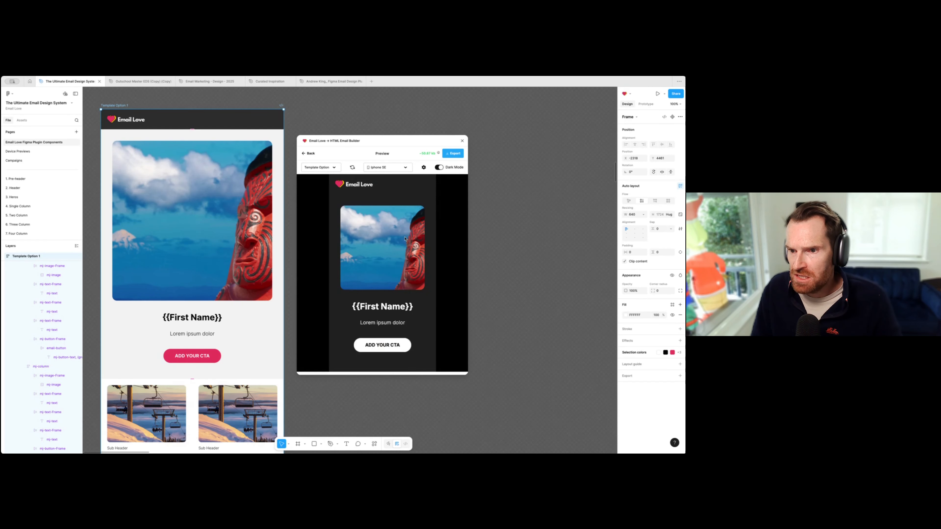
scroll(407, 258, "down", 10)
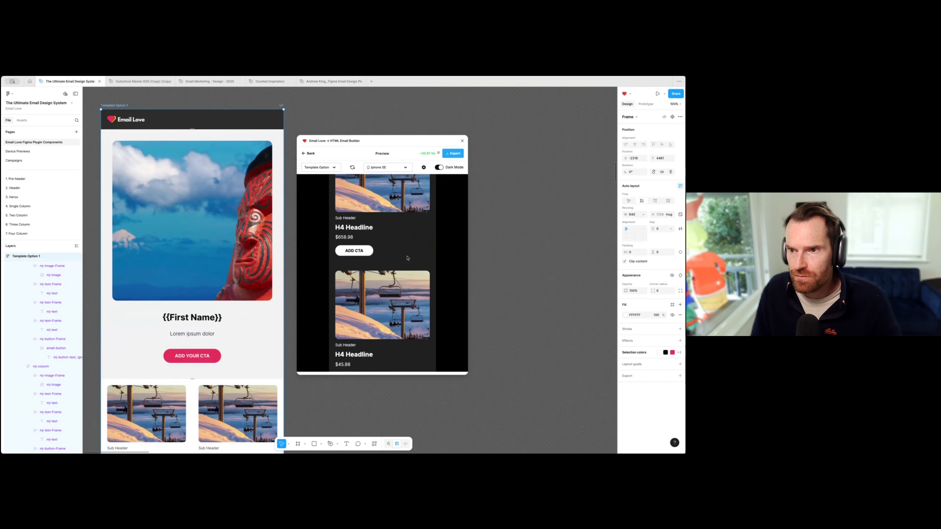
scroll(407, 258, "up", 5)
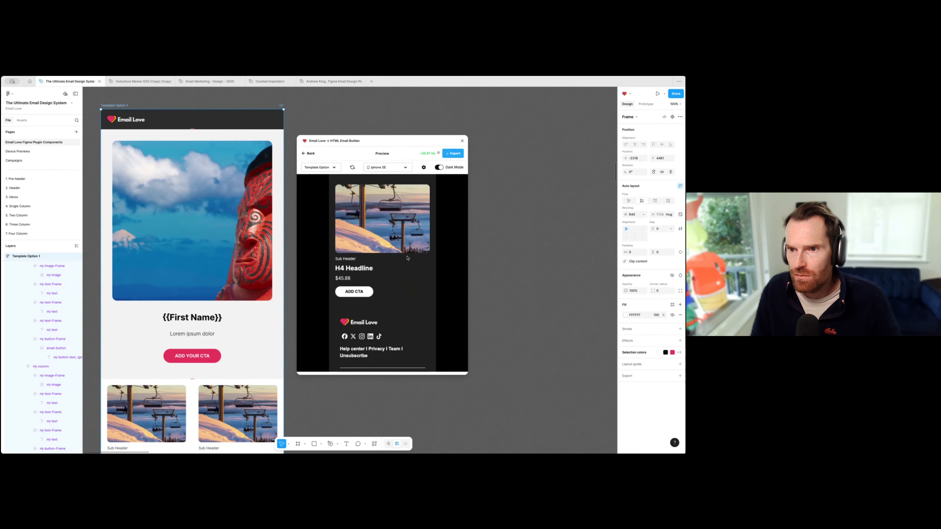
scroll(406, 258, "up", 5)
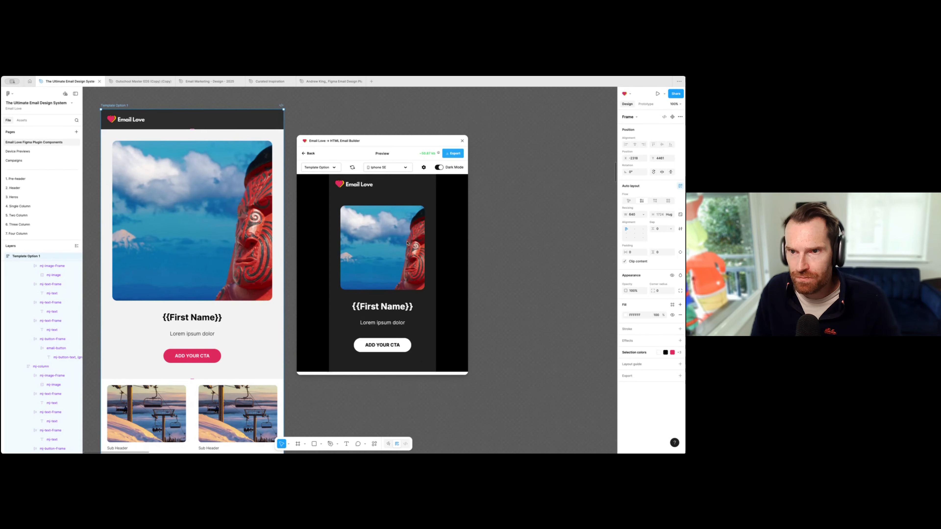
left_click(310, 153)
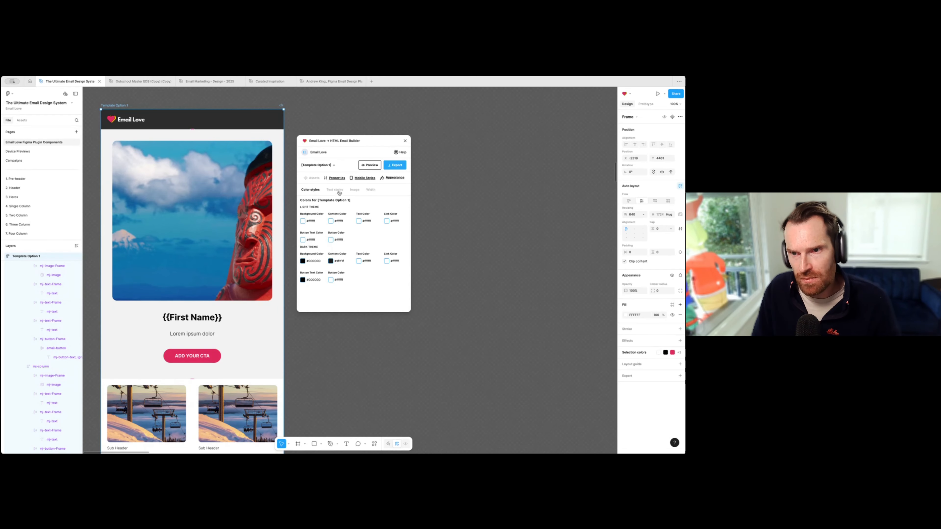
- Examine the template's text styles, including the available global fonts, without choosing a font
left_click(334, 189)
left_click(330, 210)
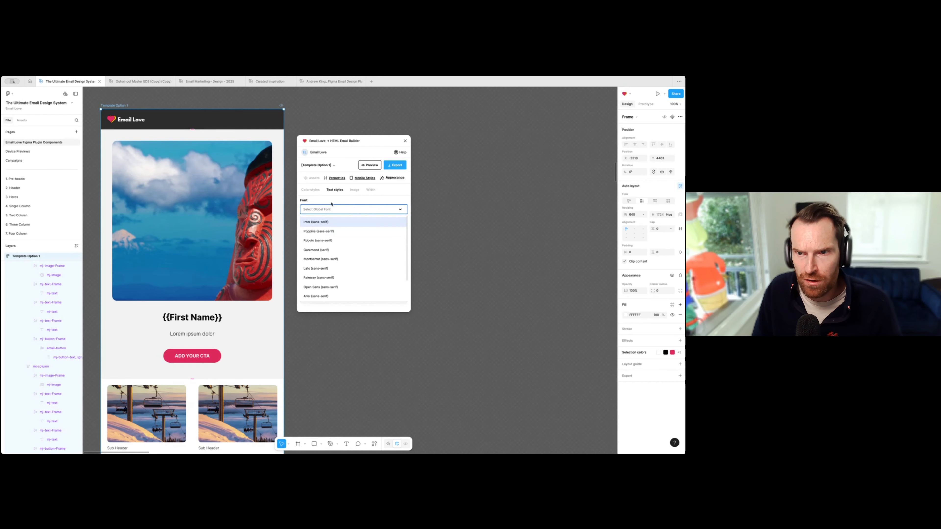
left_click(331, 210)
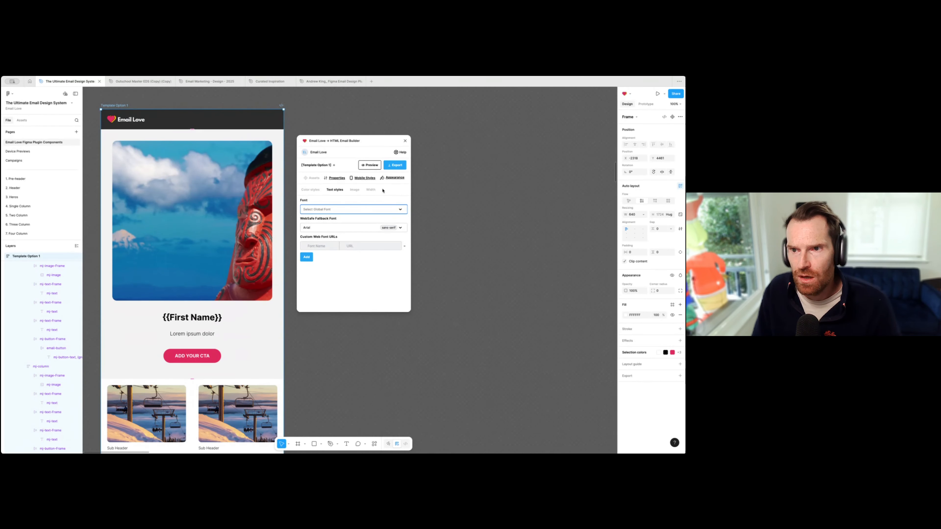
- Examine the mobile style options for the {{First Name}} headline and the Lorem ipsum dolor text in the hero block
left_click(230, 290)
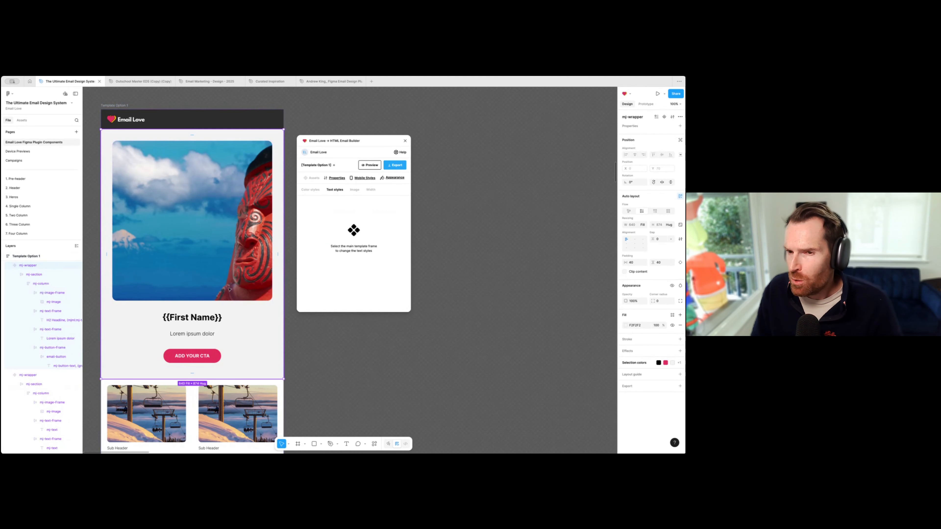
left_click(207, 318)
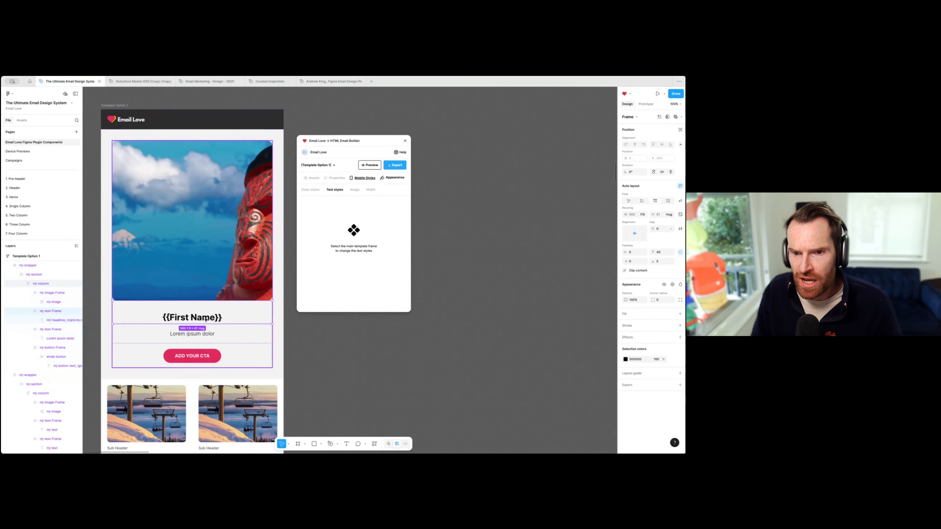
left_click(207, 318)
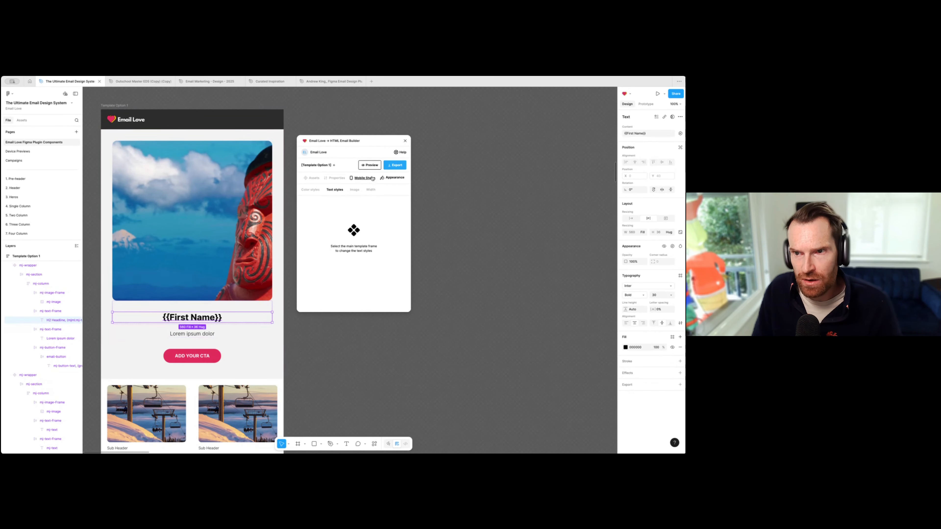
left_click(365, 178)
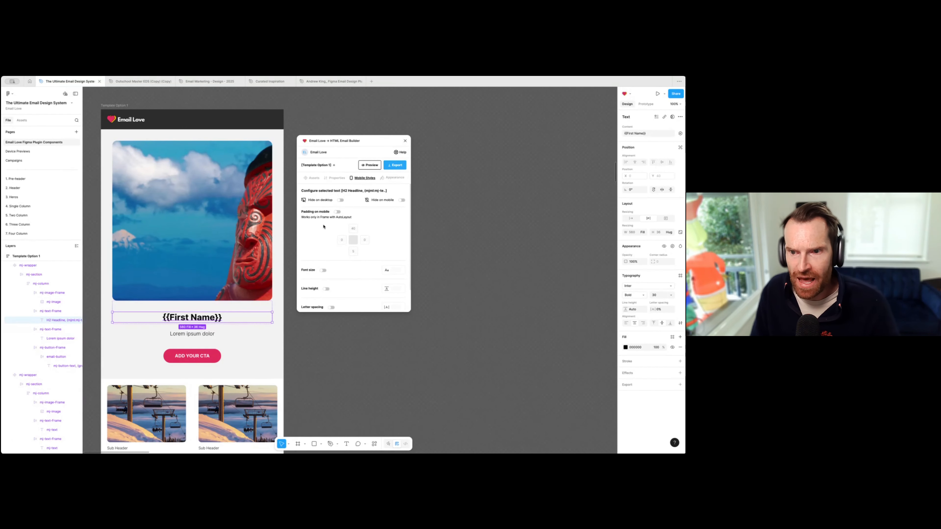
scroll(327, 228, "down", 2)
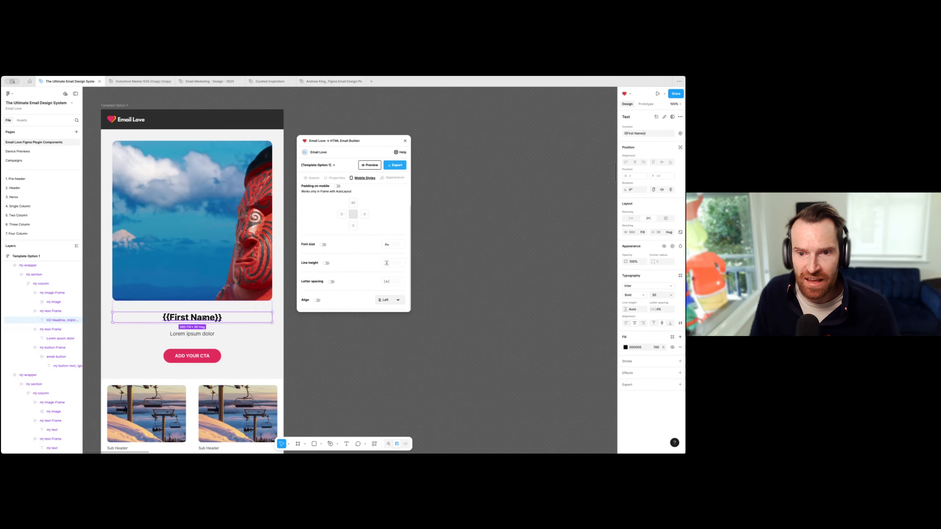
double_click(211, 318)
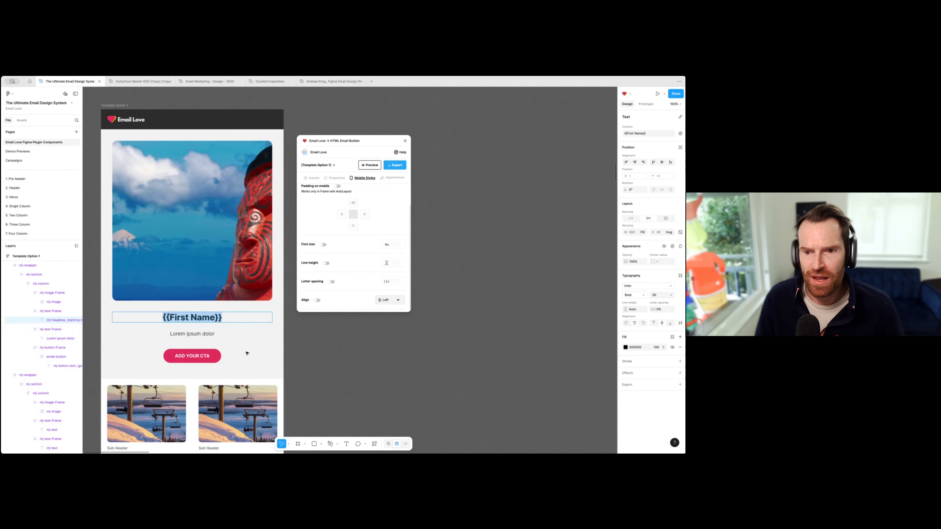
key("Escape")
left_click(264, 339)
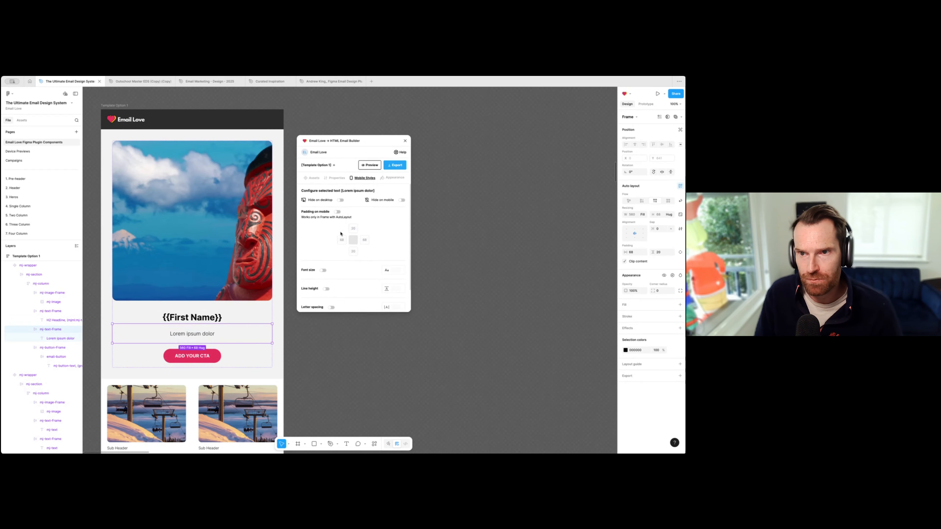
- Bring up the export settings for the Template Option 1 frame and choose Blueshift as the export destination
left_click(121, 106)
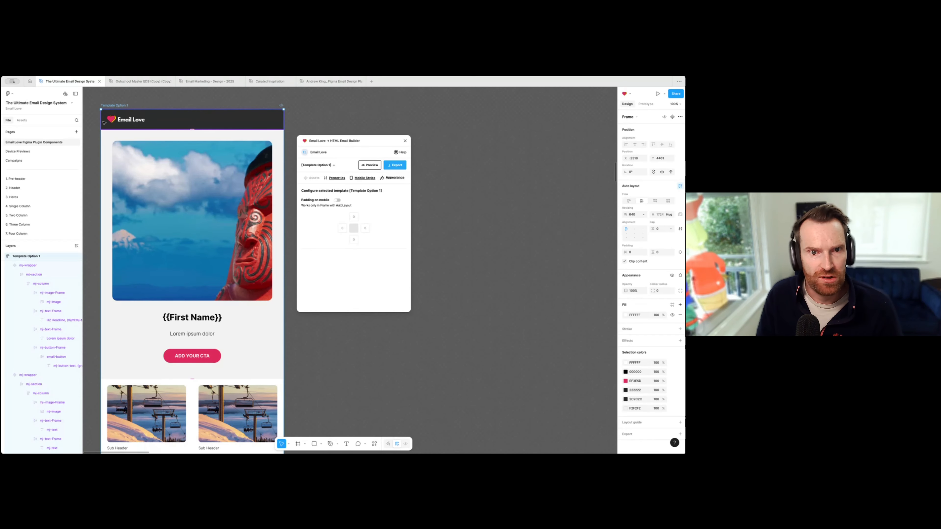
left_click(396, 166)
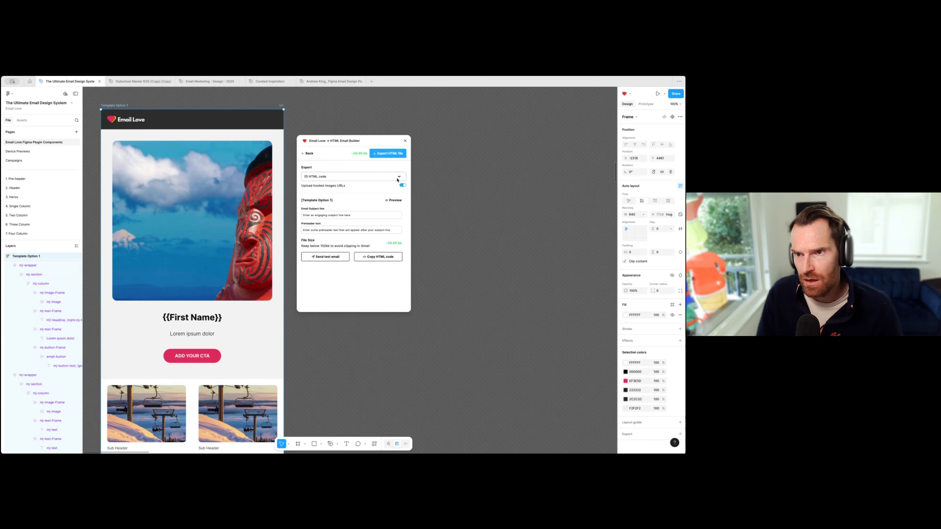
left_click(398, 178)
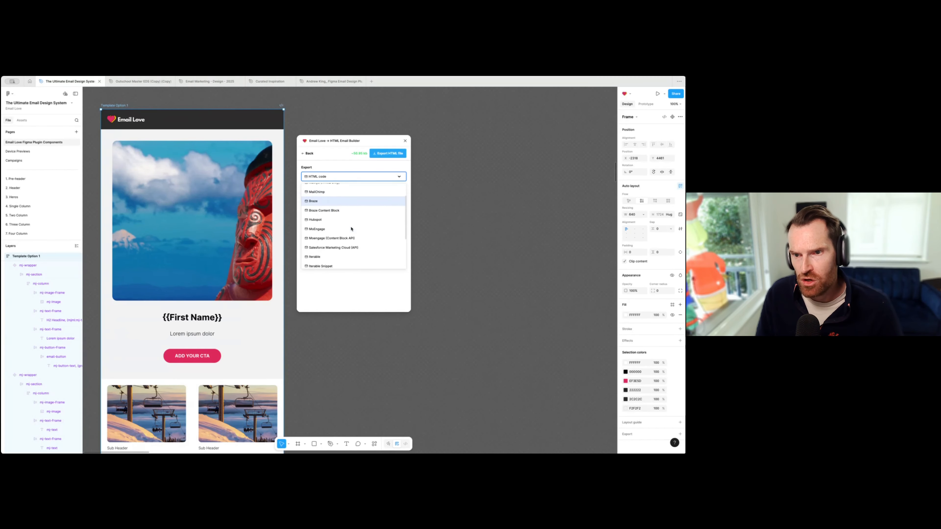
scroll(330, 217, "down", 3)
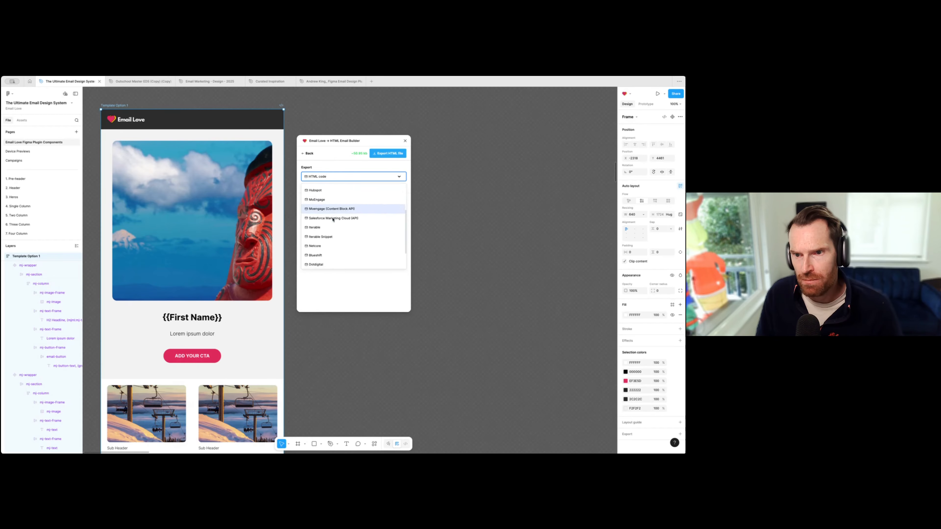
left_click(317, 227)
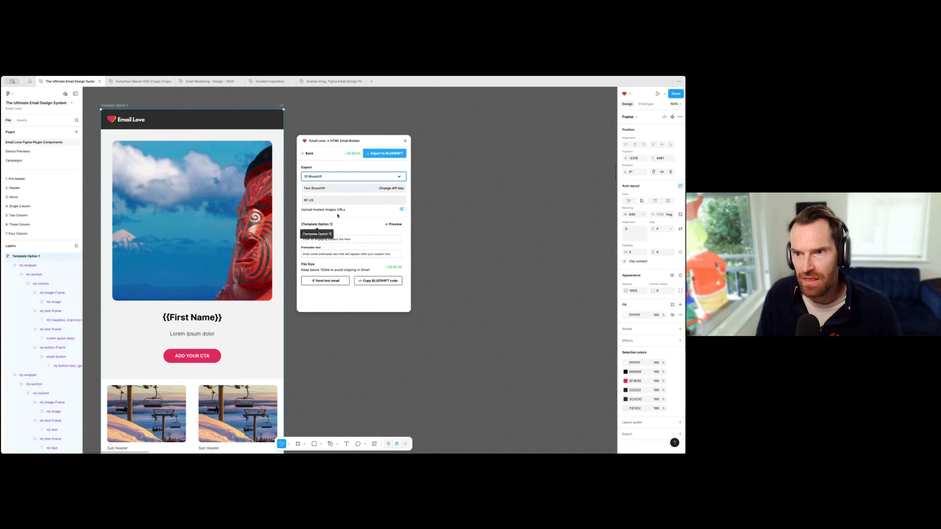
- Start changing the Blueshift API key and check the available regions without choosing one
left_click(393, 189)
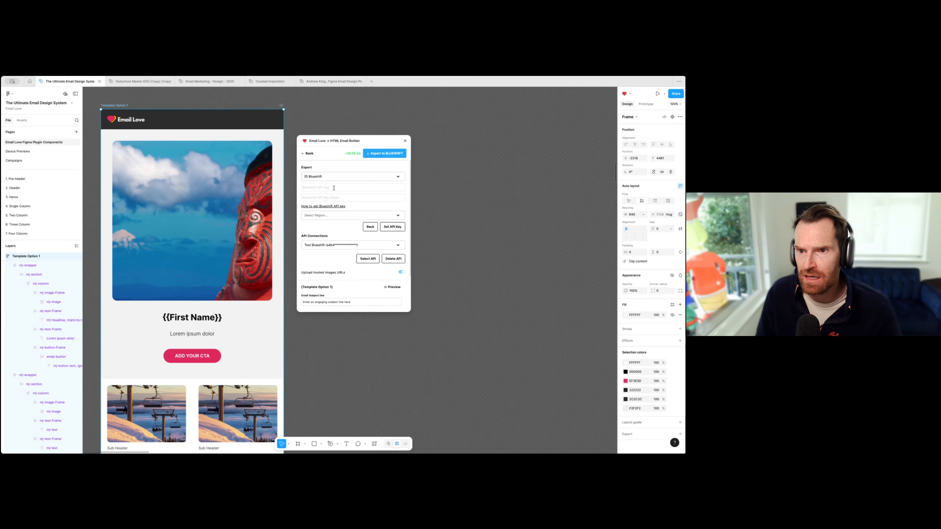
left_click(325, 217)
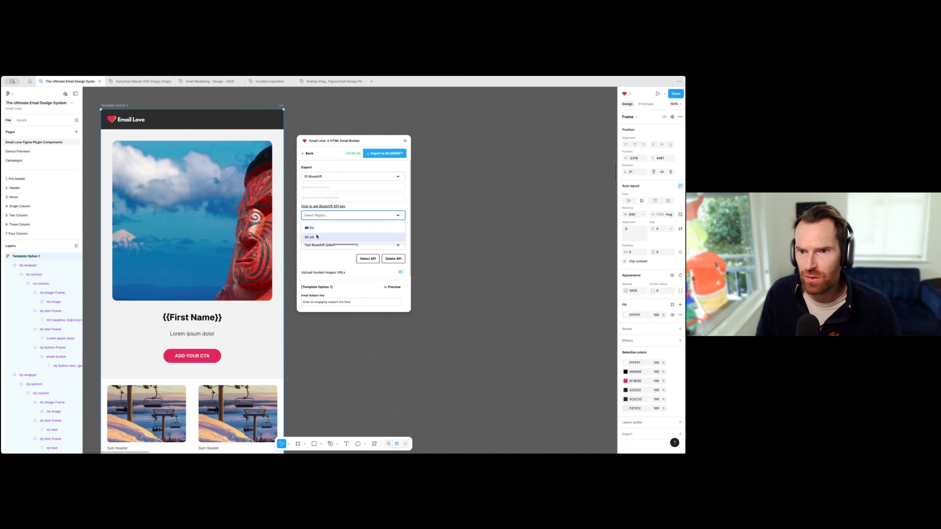
left_click(341, 216)
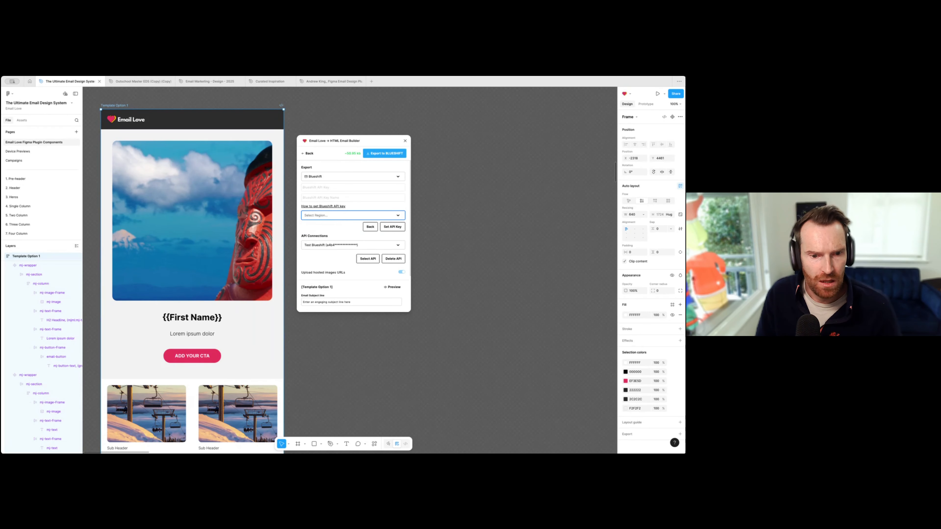
- Switch to Blueshift, reveal the Users API Key in the account's API key settings, and copy it
key("super+Tab")
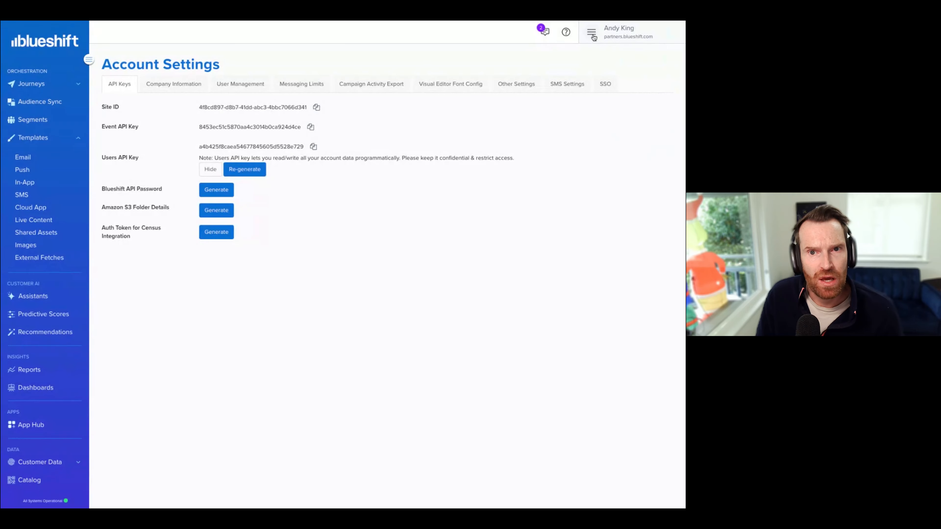
left_click(593, 36)
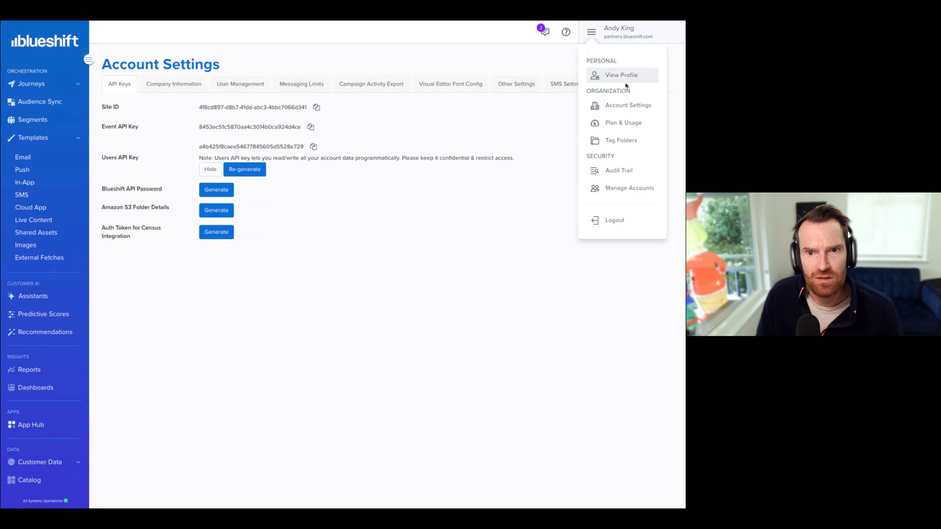
left_click(625, 106)
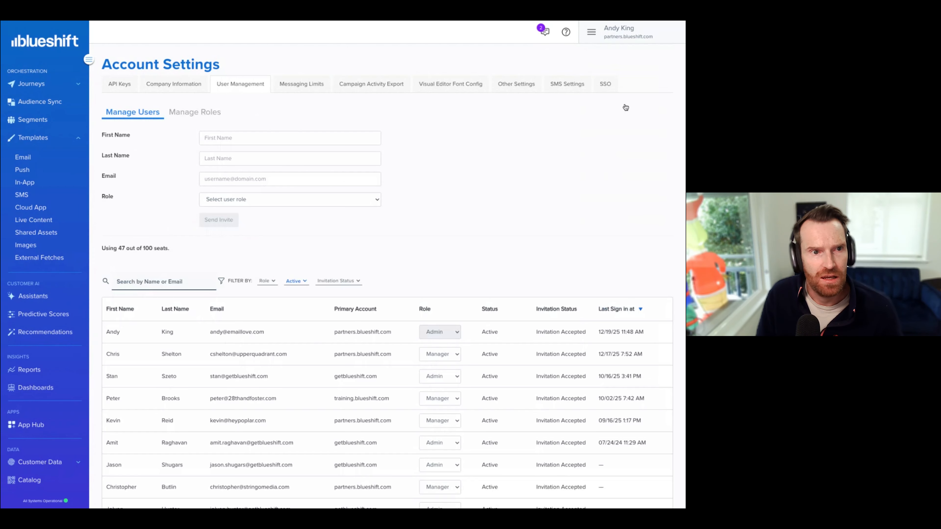
left_click(120, 86)
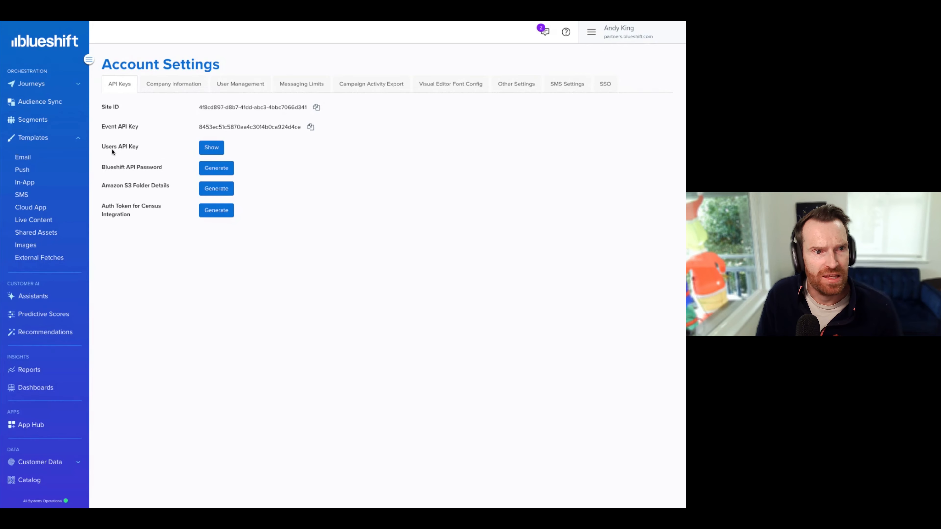
left_click(207, 149)
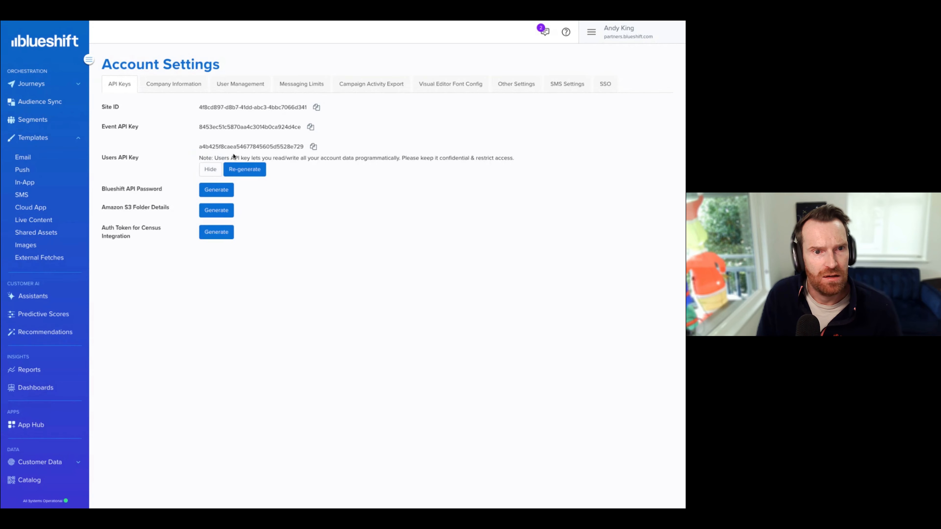
left_click(314, 147)
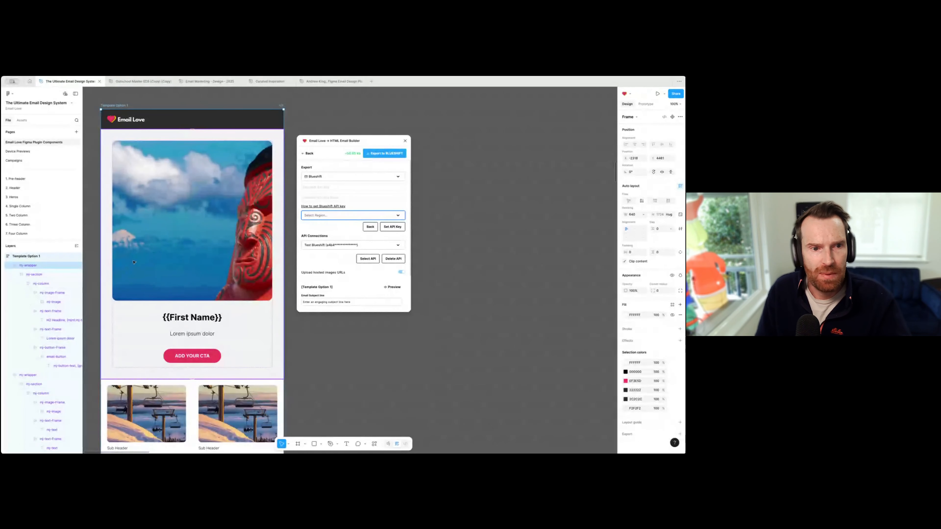
- Back in the Figma plugin, paste the Blueshift API key and name the connection Test Blueshift V2
left_click(317, 187)
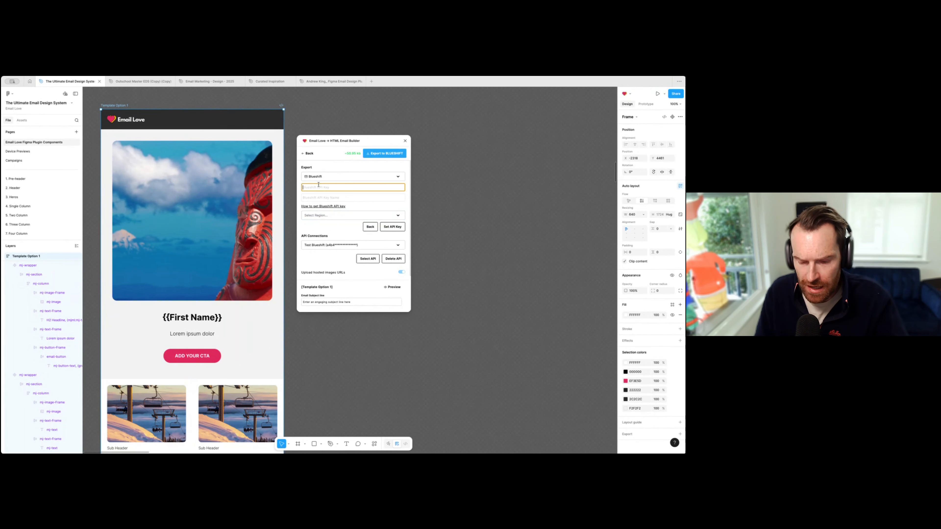
key("ctrl+v")
left_click(337, 198)
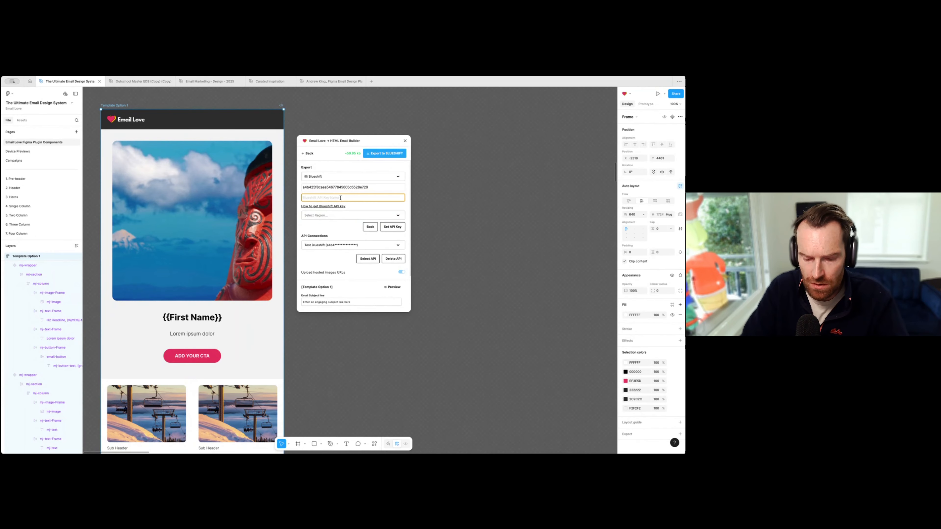
type("Test Blue")
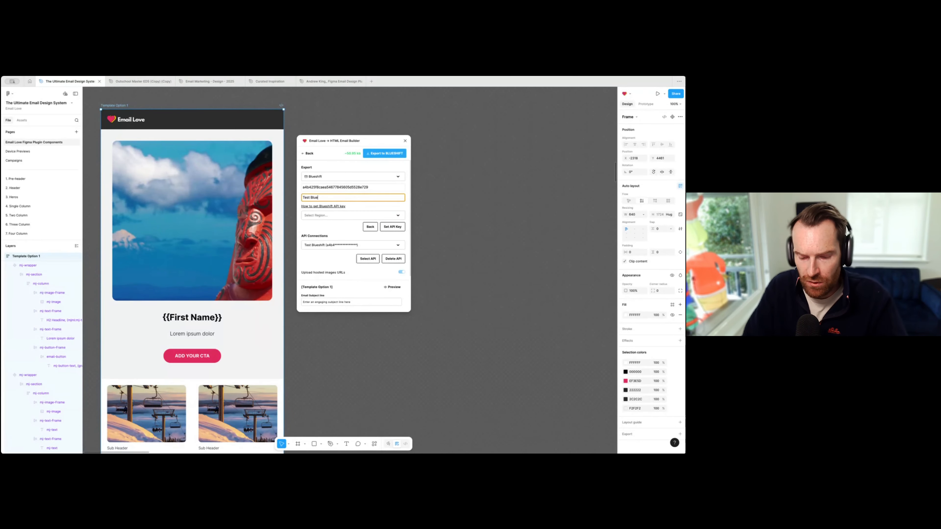
type("shift")
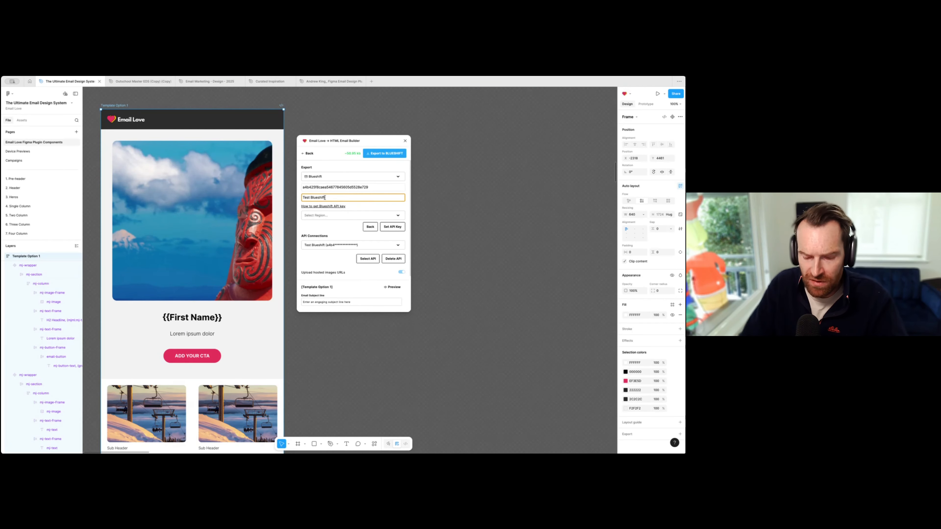
type("2")
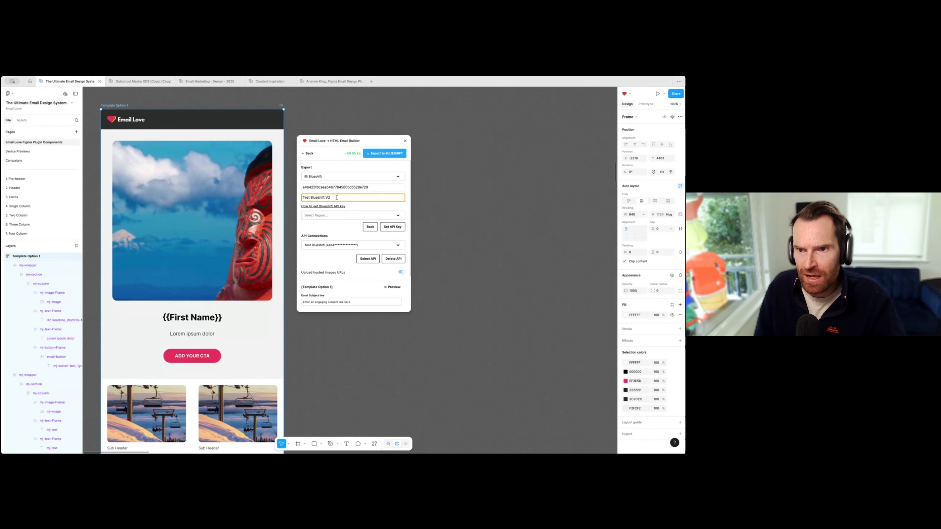
- Save the API connection with US as its region and export Template Option 1 to Blueshift
left_click(333, 217)
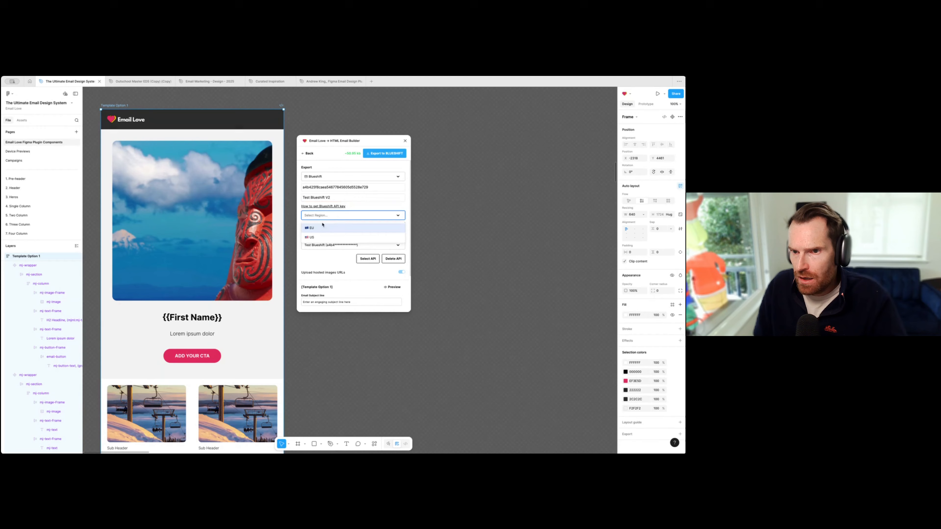
left_click(321, 238)
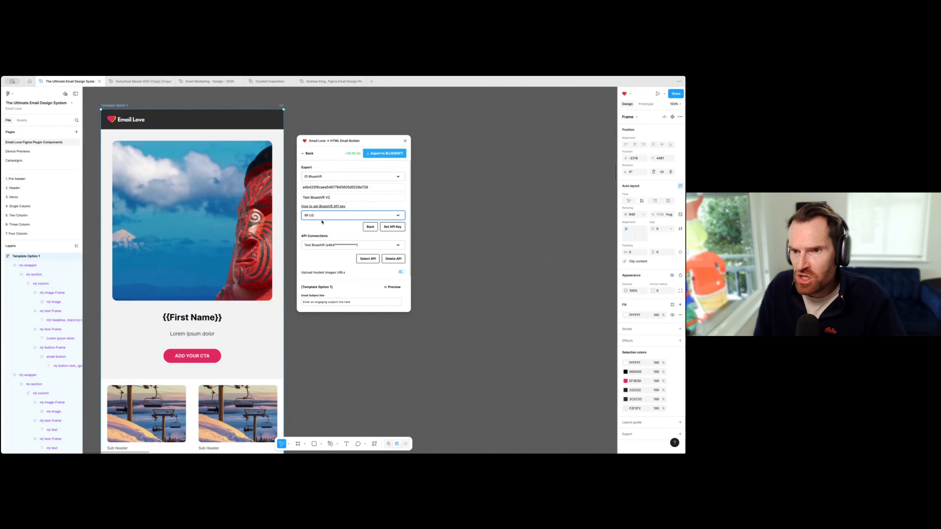
left_click(395, 227)
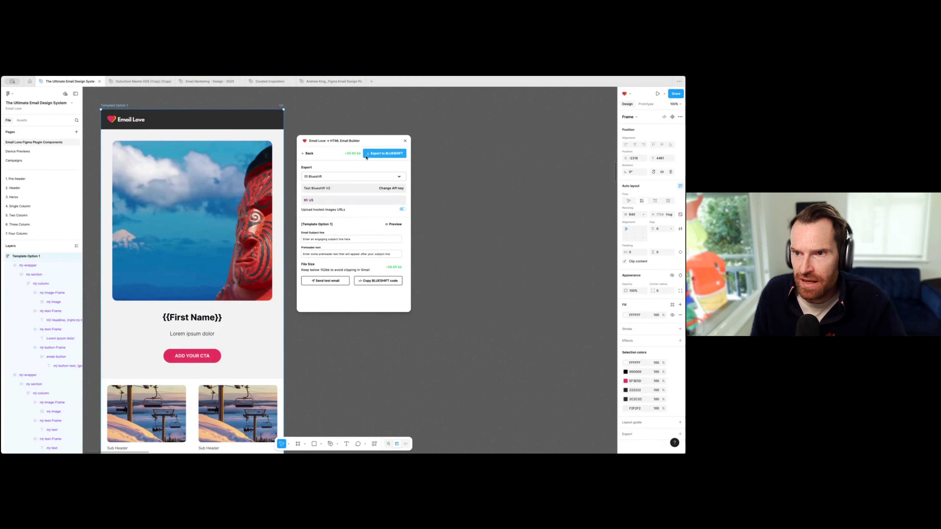
left_click(391, 154)
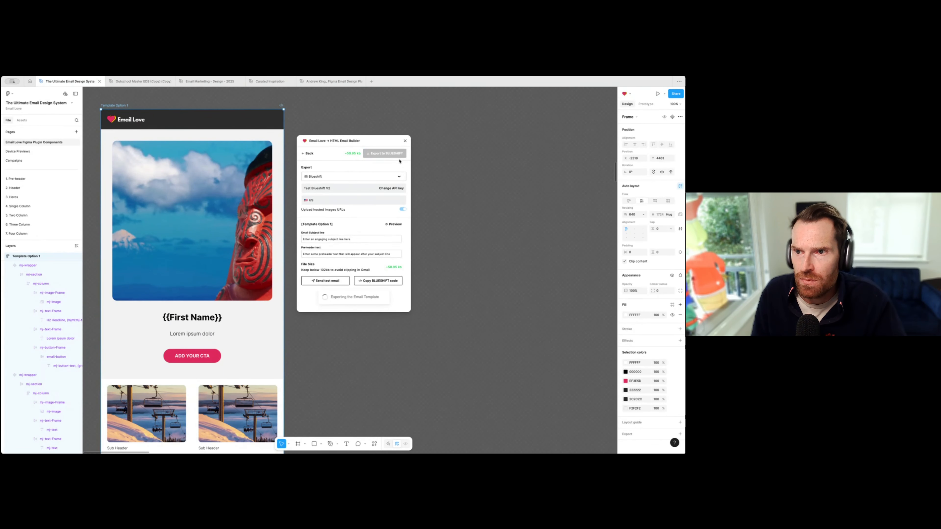